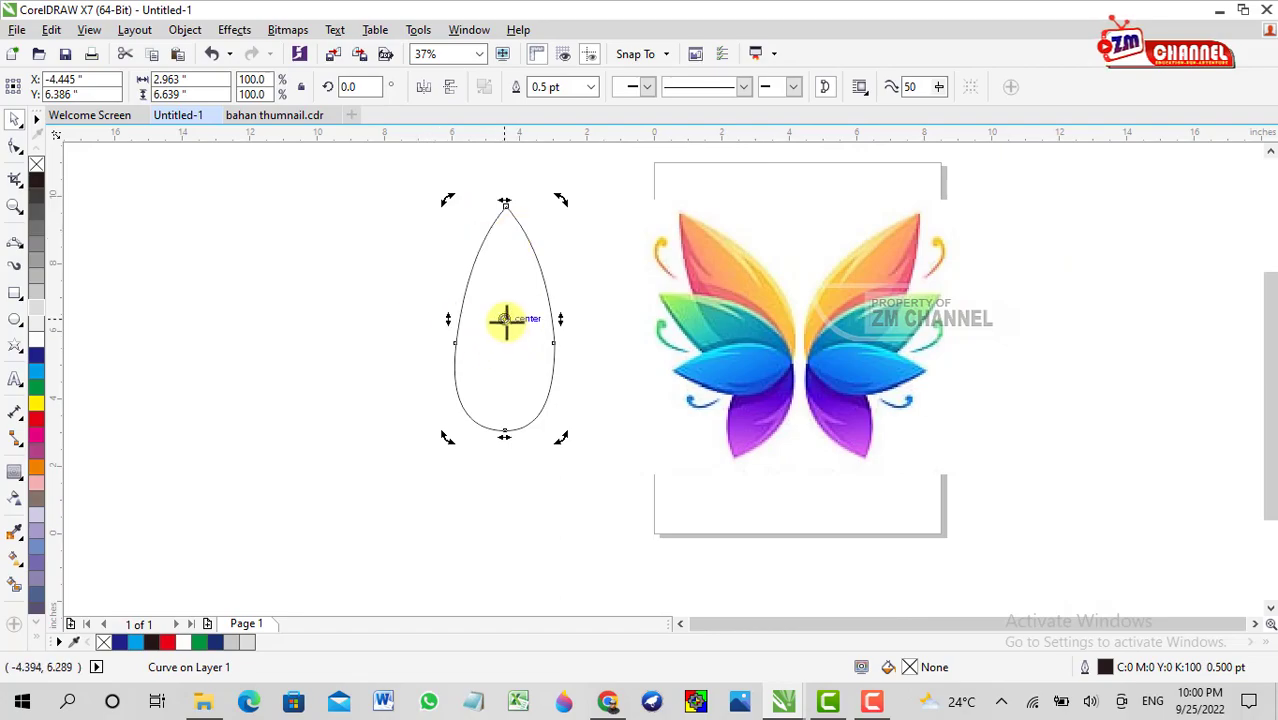
Rotate the petal outline to the upper left and add three smaller rotated copies around its base, forming a four-petal fan
drag(447, 204, 420, 310)
click(511, 308)
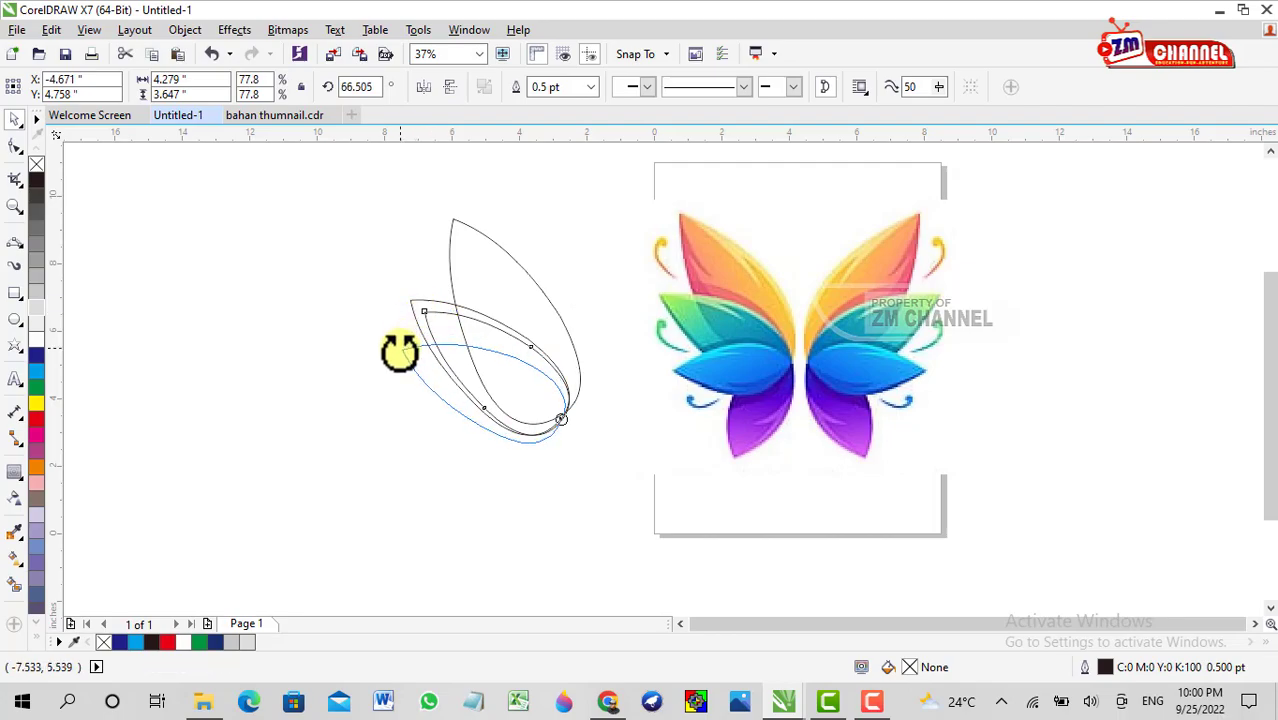
drag(407, 420, 414, 412)
click(419, 409)
drag(380, 464, 500, 512)
click(434, 430)
drag(492, 556, 591, 214)
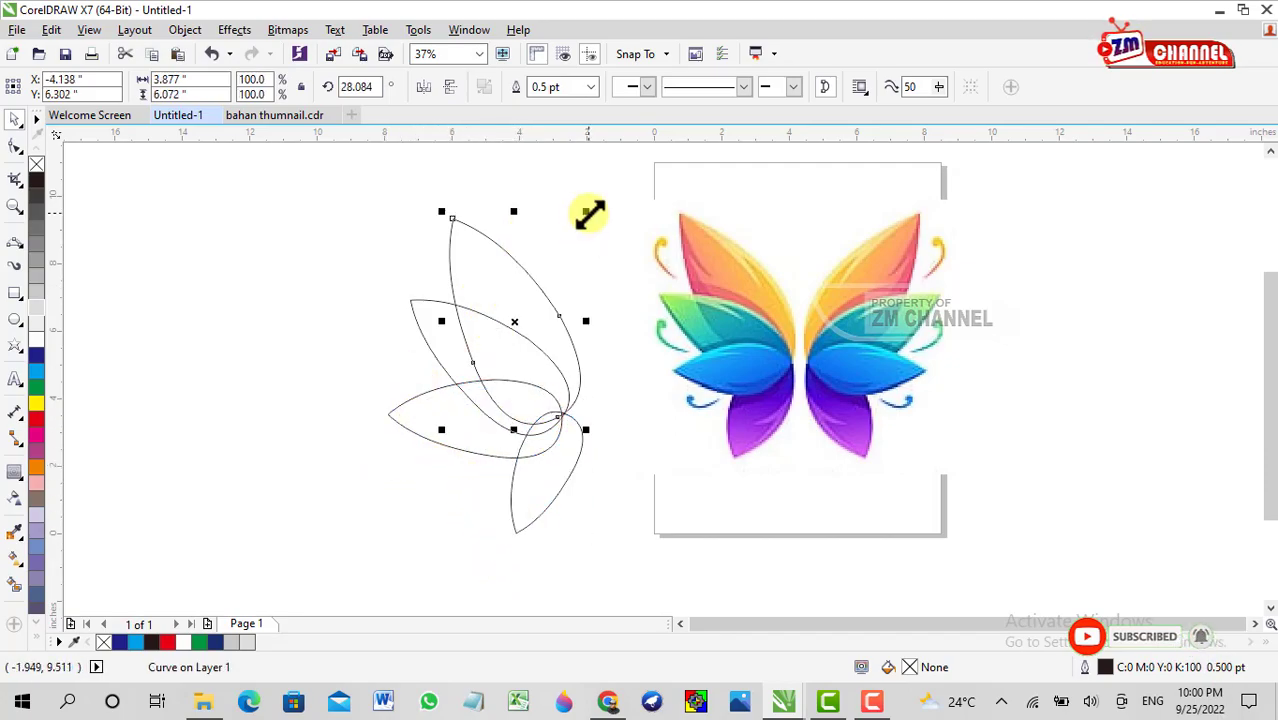
Scale the uppermost petal to 95.5 percent, keeping its base at the fan's meeting point
key(F10)
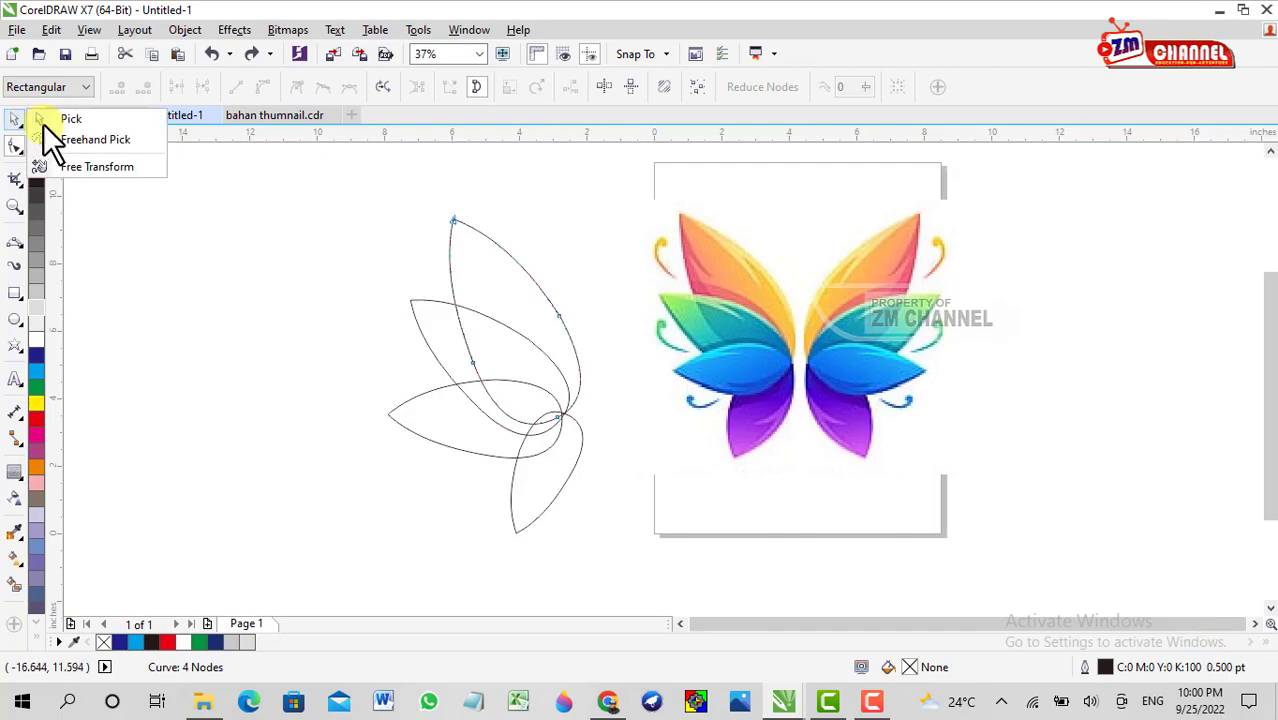
click(20, 118)
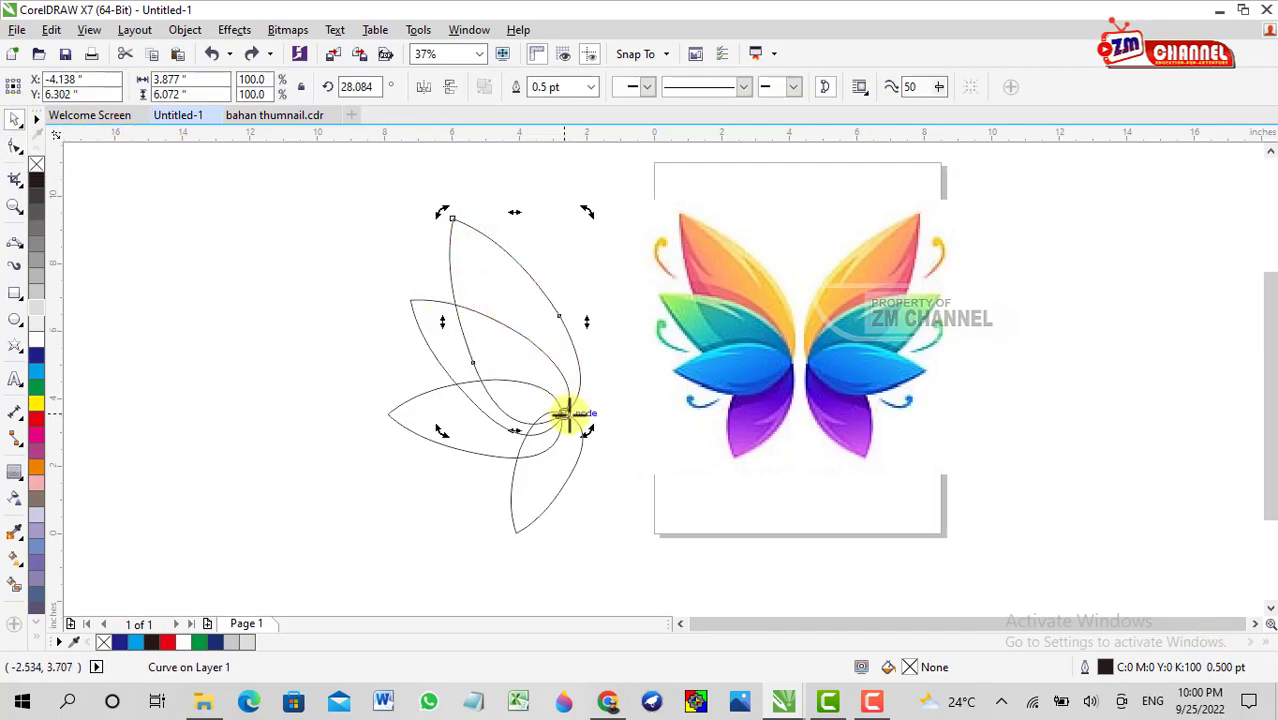
click(491, 272)
mouse_move(441, 211)
mouse_down()
mouse_move(456, 235)
mouse_move(448, 221)
mouse_up()
click(391, 257)
click(462, 280)
Fill the uppermost petal with orange, the second petal with green and the third petal with dark blue
click(36, 354)
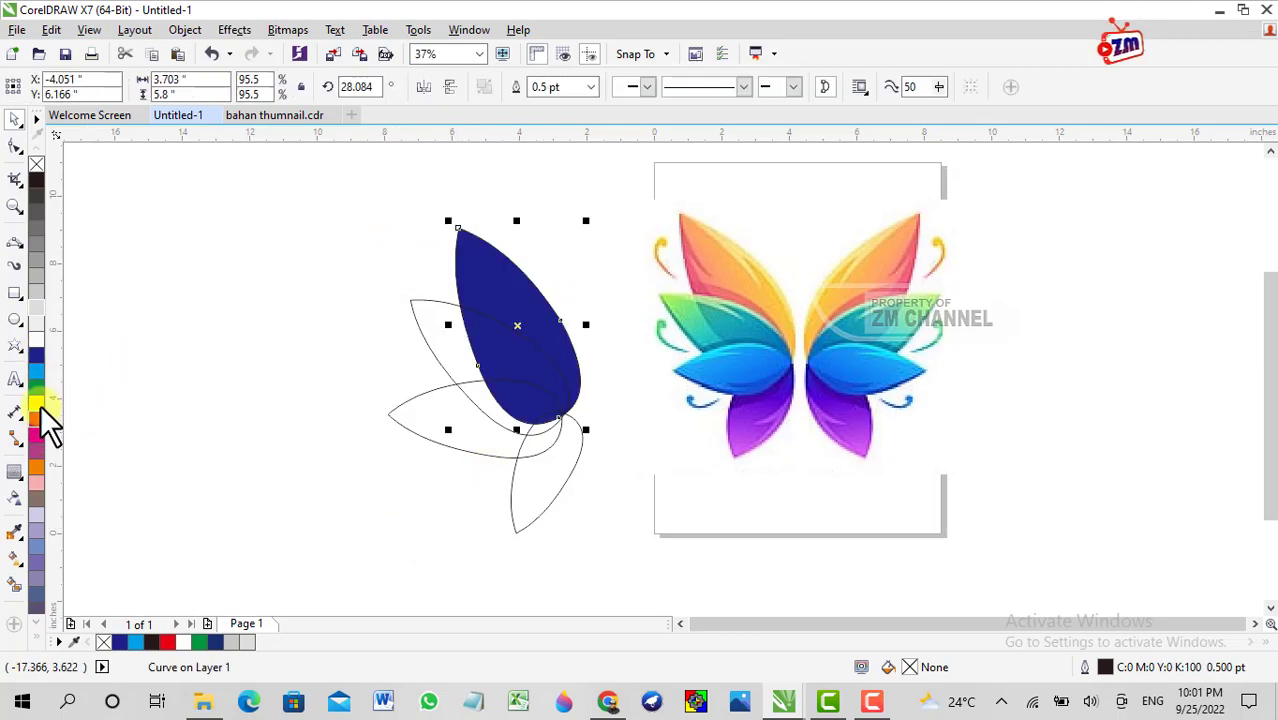
click(36, 403)
click(36, 420)
key(Tab)
click(36, 385)
key(Tab)
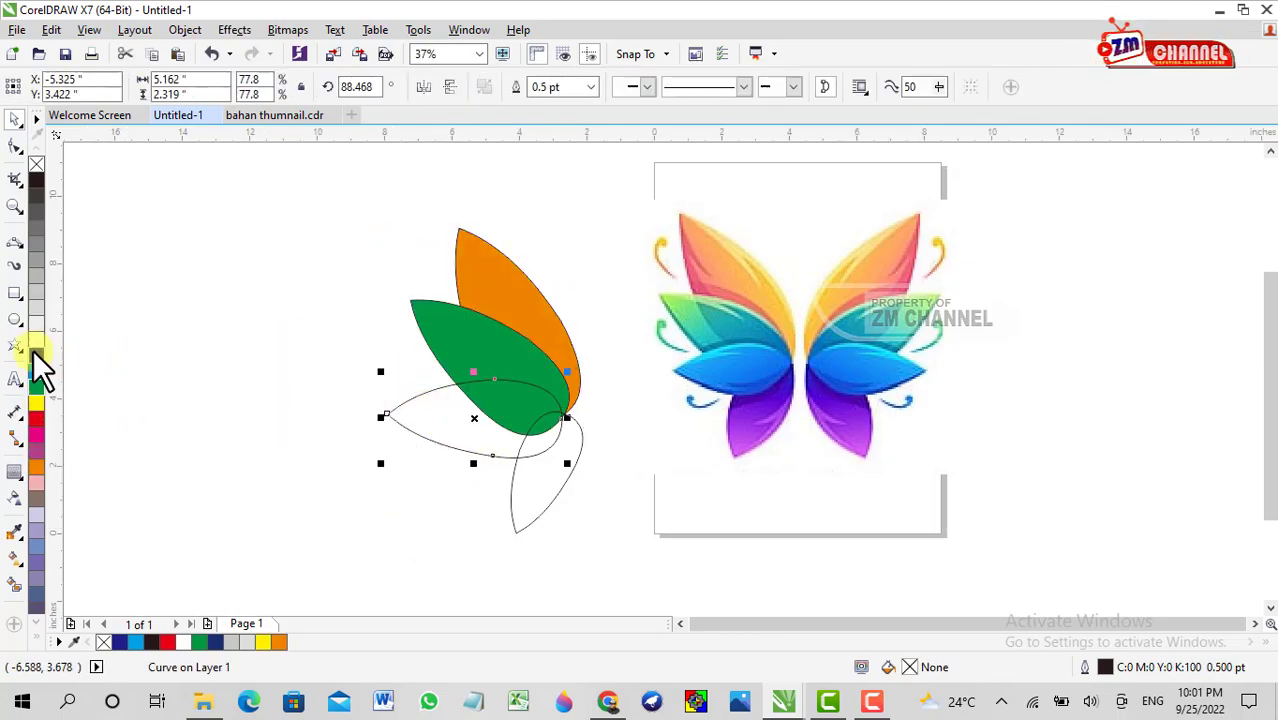
click(36, 354)
Fill the lowest petal with purple, C:56 M:83 Y:0 K:0
key(Tab)
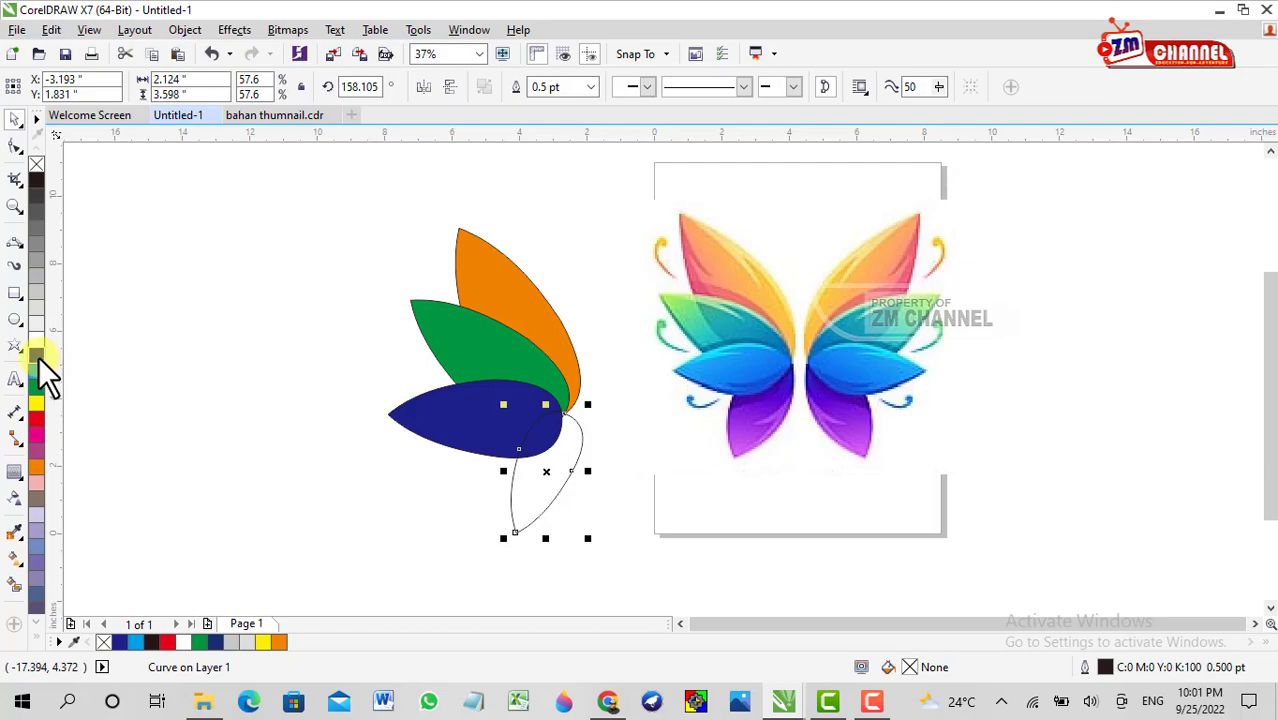
click(36, 354)
key(g)
click(190, 86)
drag(300, 225, 304, 195)
click(279, 192)
key(Escape)
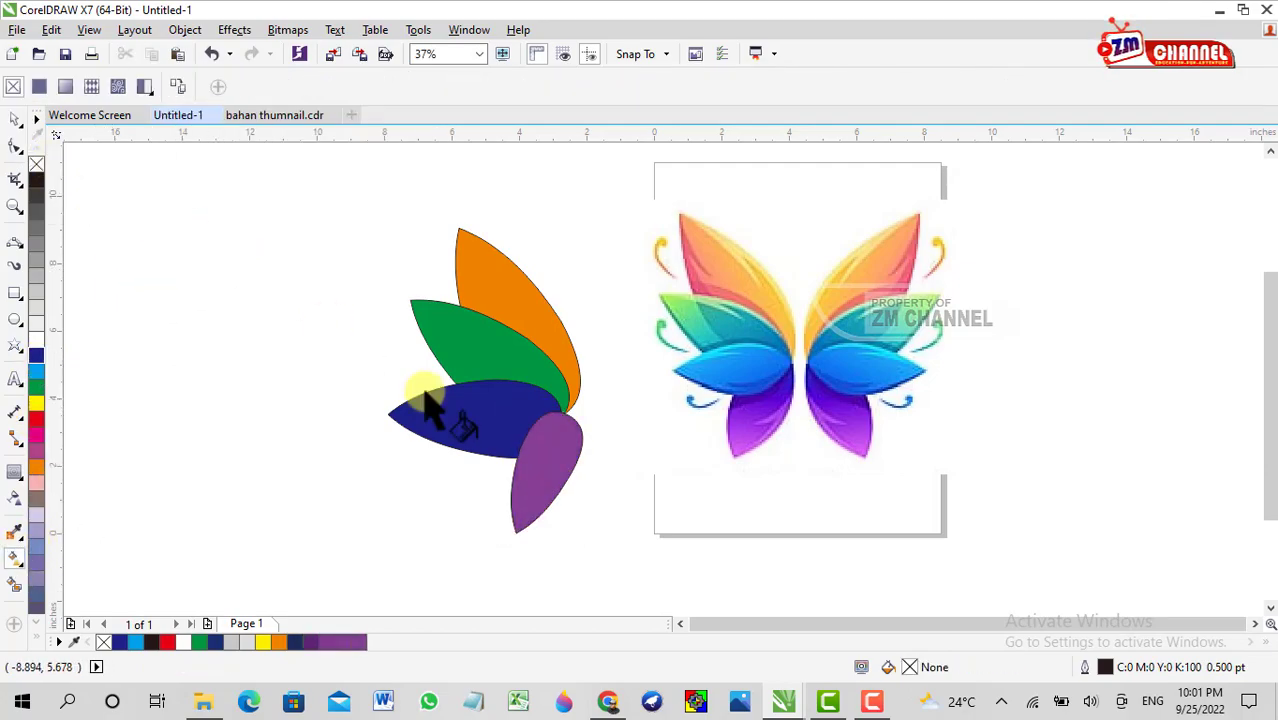
click(449, 410)
click(16, 118)
Reposition the purple and dark blue petals so they overlap neatly at the wing's base
scroll(559, 440, up, 2)
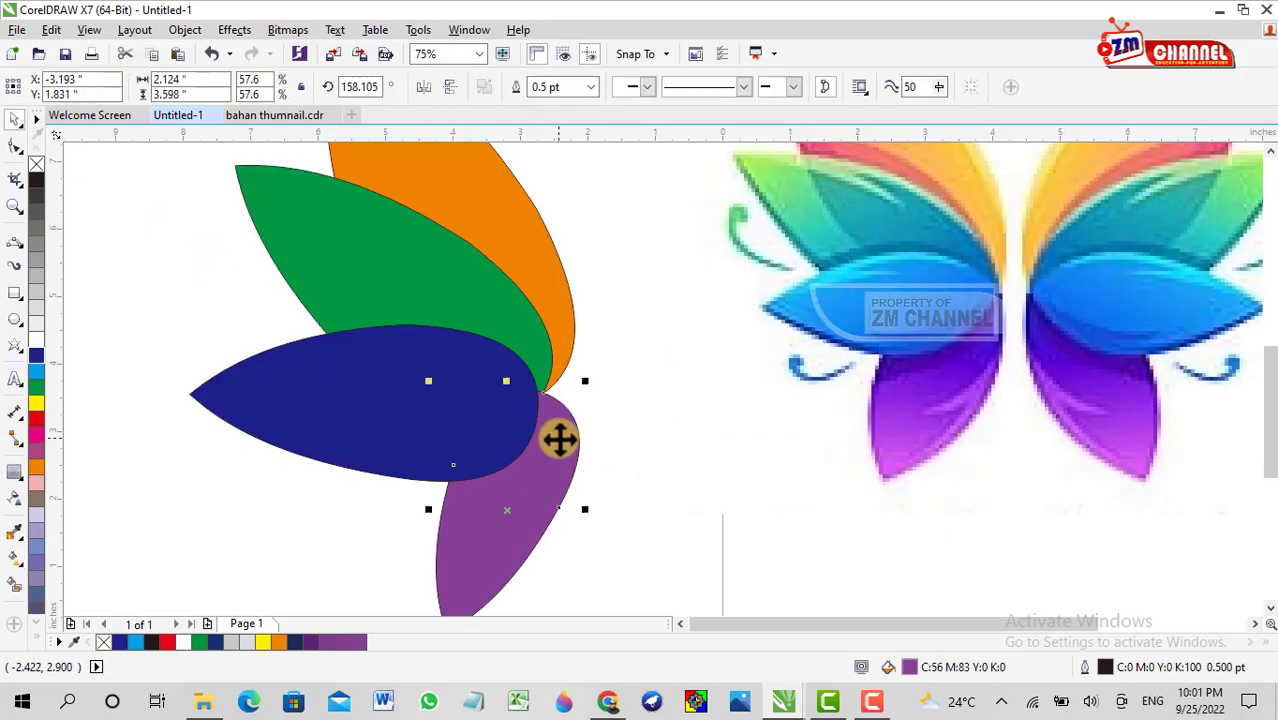
drag(562, 422, 533, 495)
drag(433, 600, 460, 568)
scroll(542, 414, down, 2)
scroll(542, 414, up, 2)
drag(372, 402, 413, 369)
scroll(413, 369, down, 2)
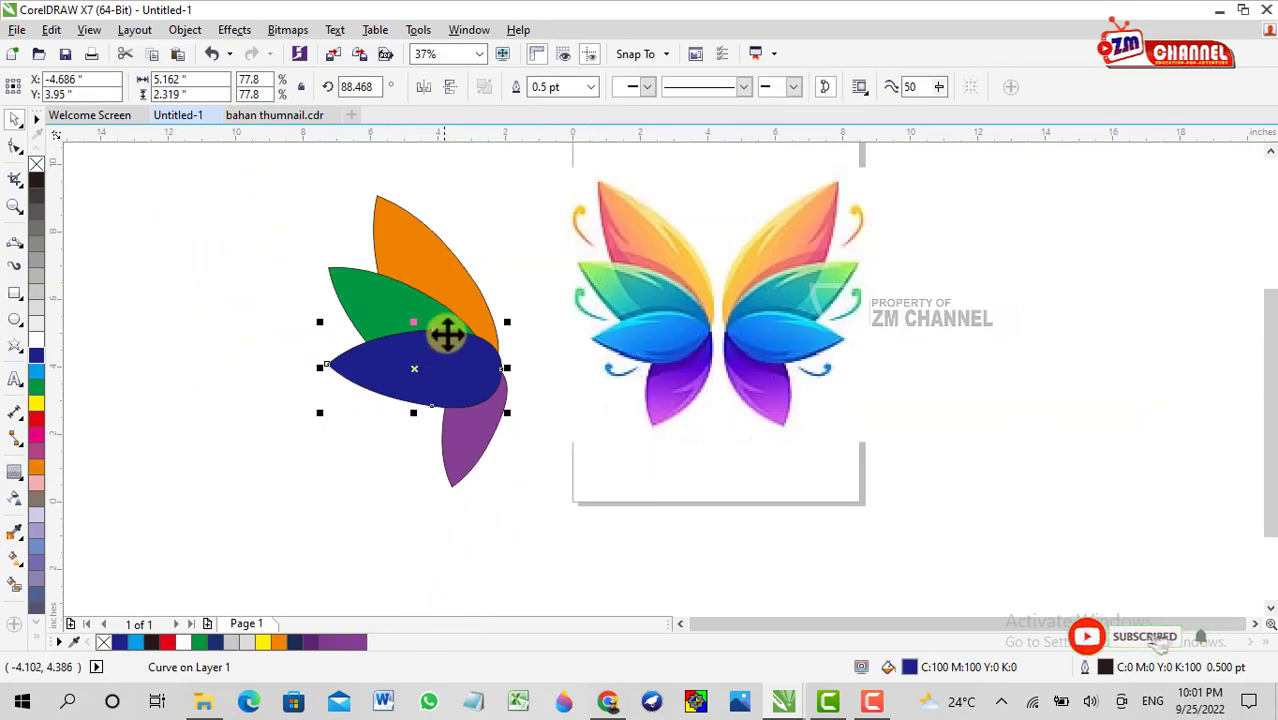
Move the orange petal slightly so its base lines up with the other petals
scroll(434, 345, up, 2)
click(445, 271)
drag(445, 271, 456, 277)
scroll(456, 277, down, 2)
scroll(500, 289, up, 2)
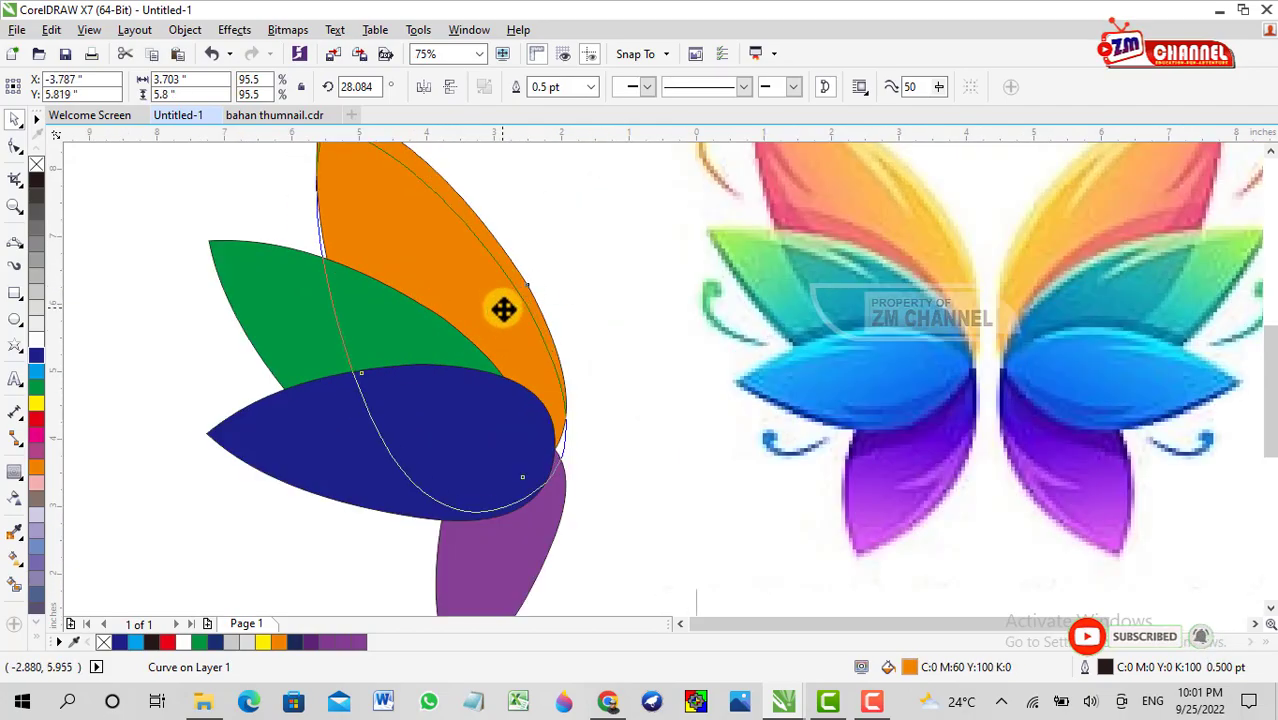
scroll(511, 300, down, 2)
scroll(485, 371, up, 2)
Rotate the dark blue petal slightly about its base to about 89° and fine-tune its fit with its neighbours
click(485, 371)
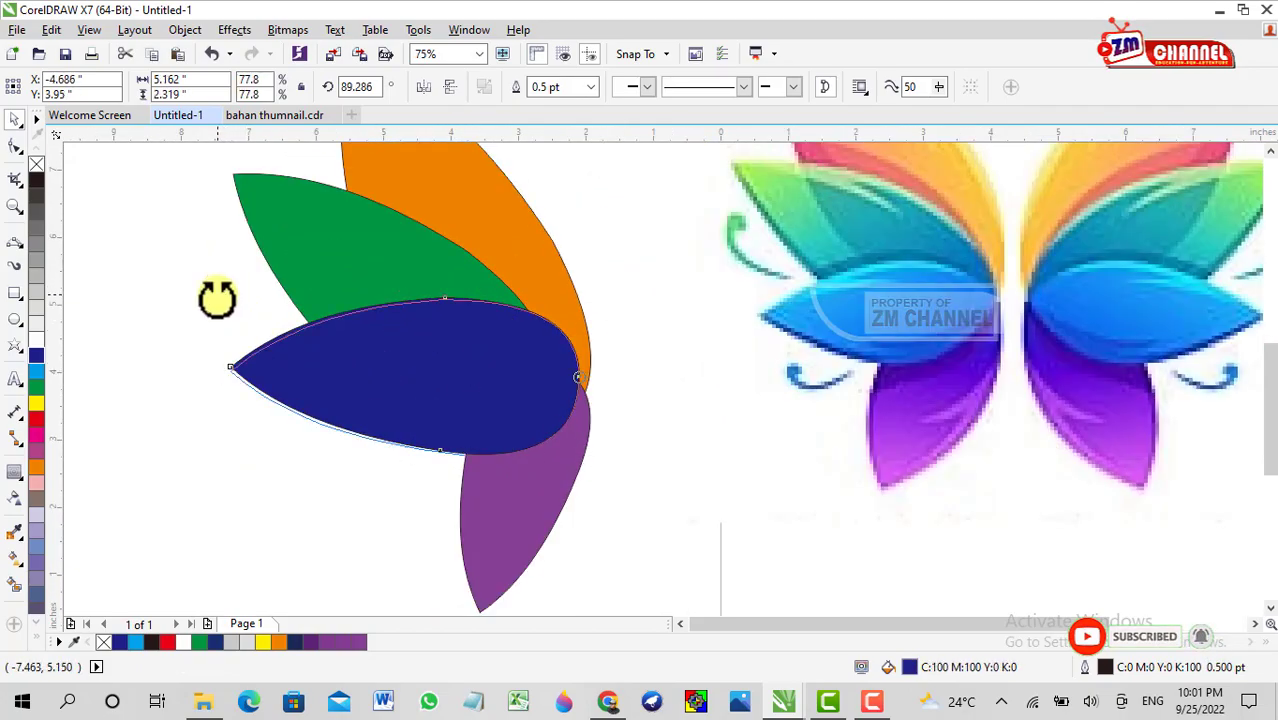
scroll(331, 368, up, 2)
click(354, 368)
scroll(414, 314, down, 4)
key(Escape)
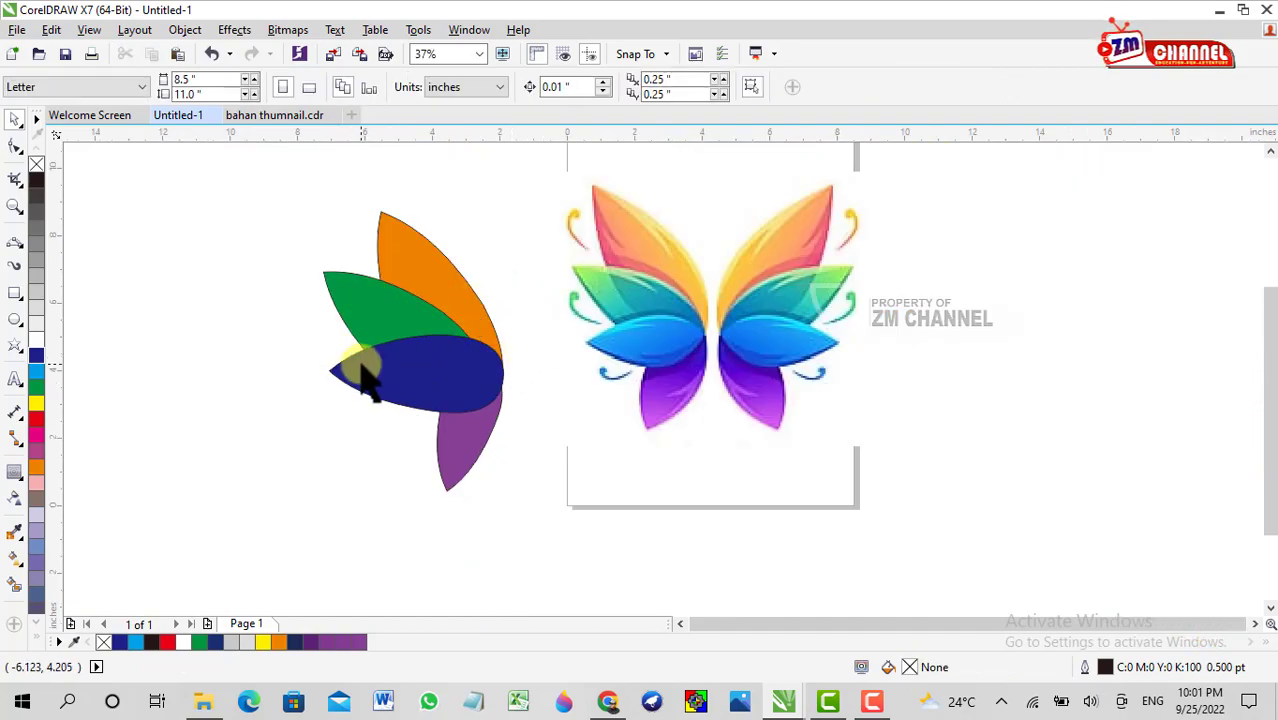
click(461, 449)
click(377, 371)
scroll(360, 362, up, 2)
drag(310, 295, 304, 310)
scroll(305, 414, down, 2)
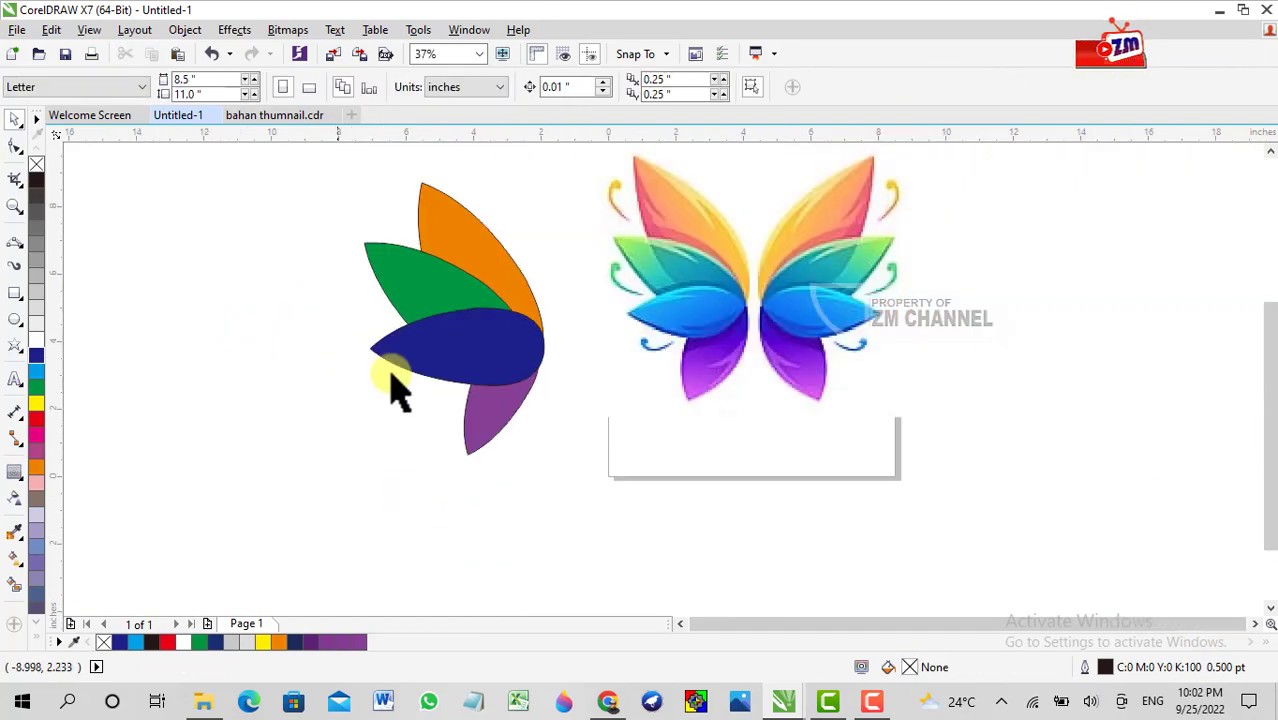
Draw a closed inner shape over the orange petal with 3-point curves, with a pointed notch inside and an arc beyond the outer edge
scroll(470, 283, up, 2)
click(442, 277)
click(284, 290)
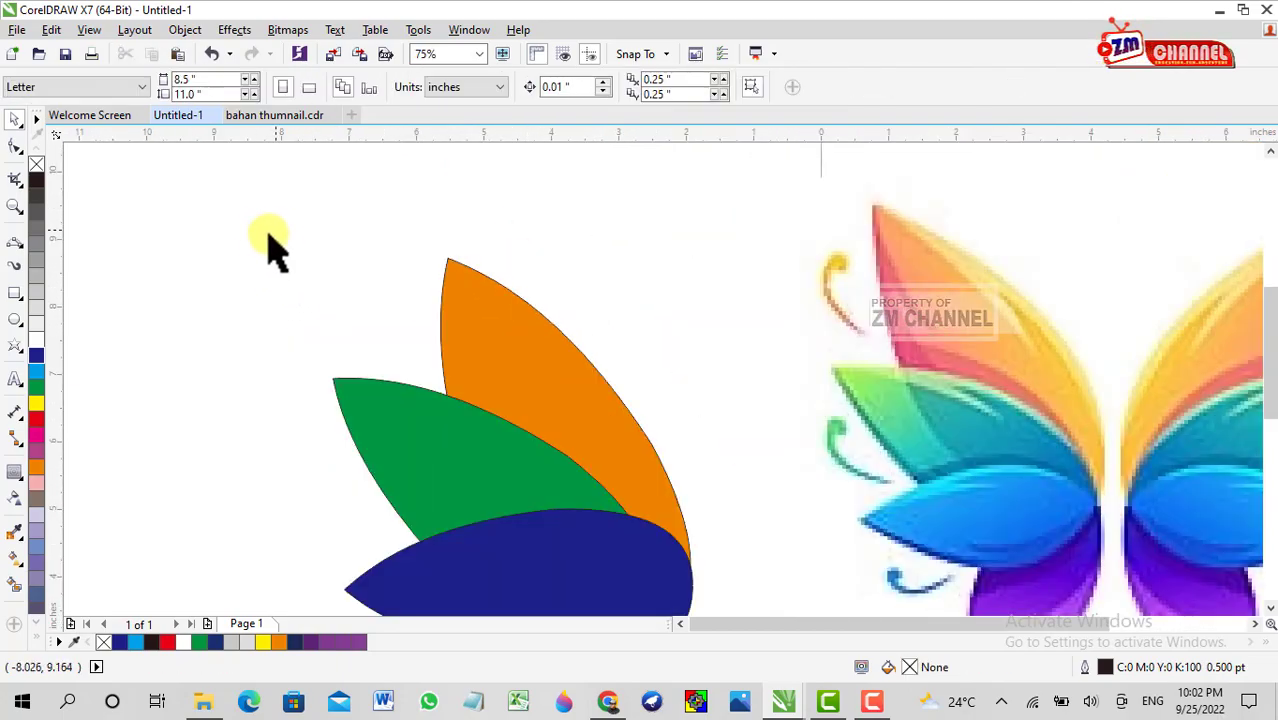
click(14, 240)
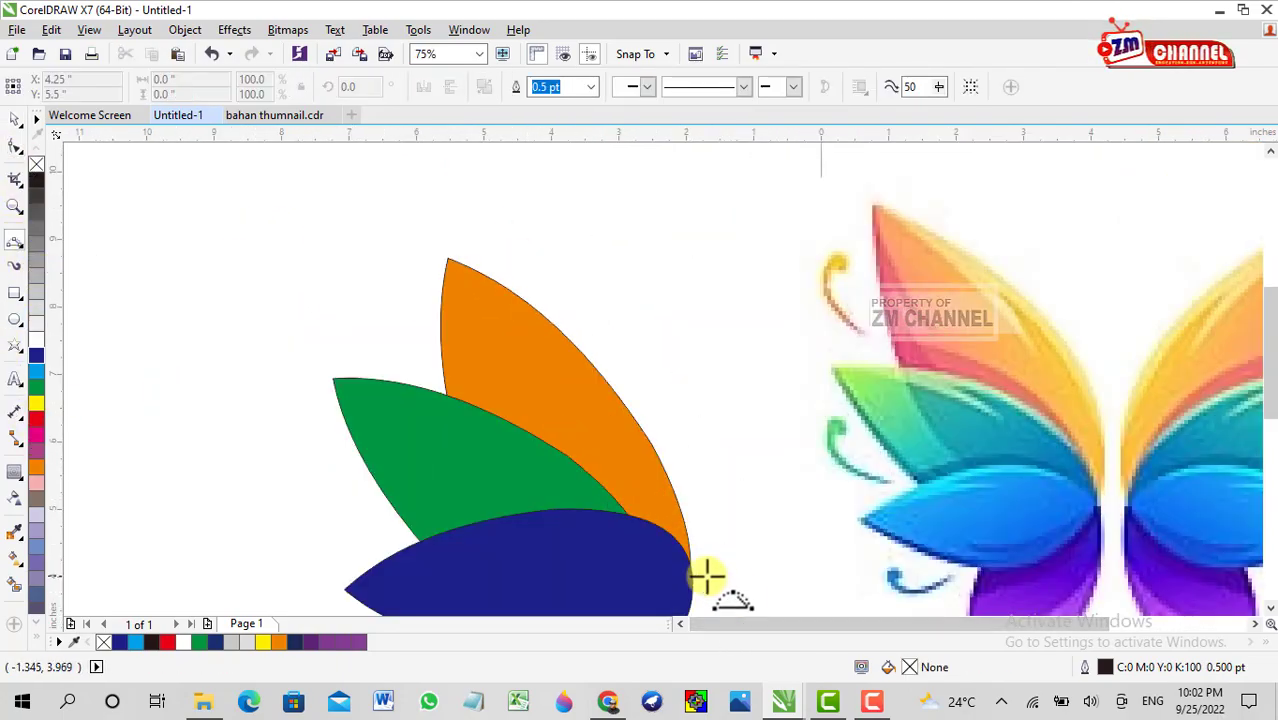
drag(683, 560, 518, 422)
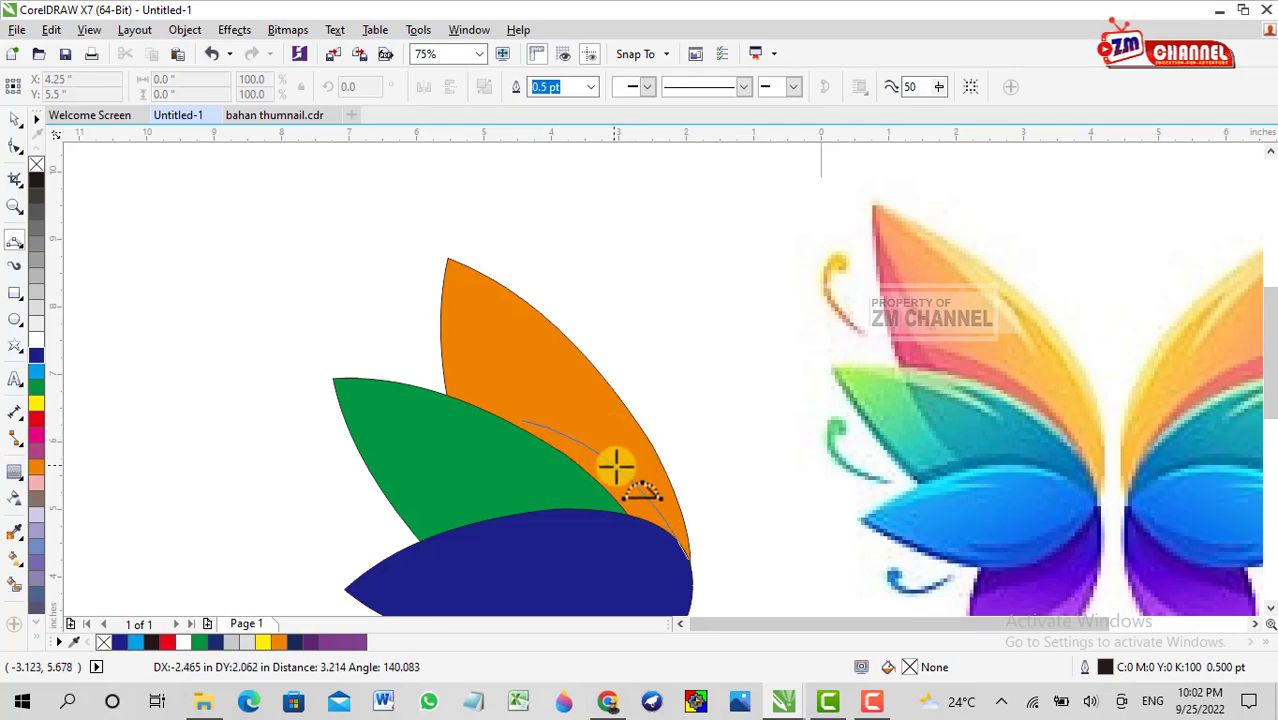
click(477, 350)
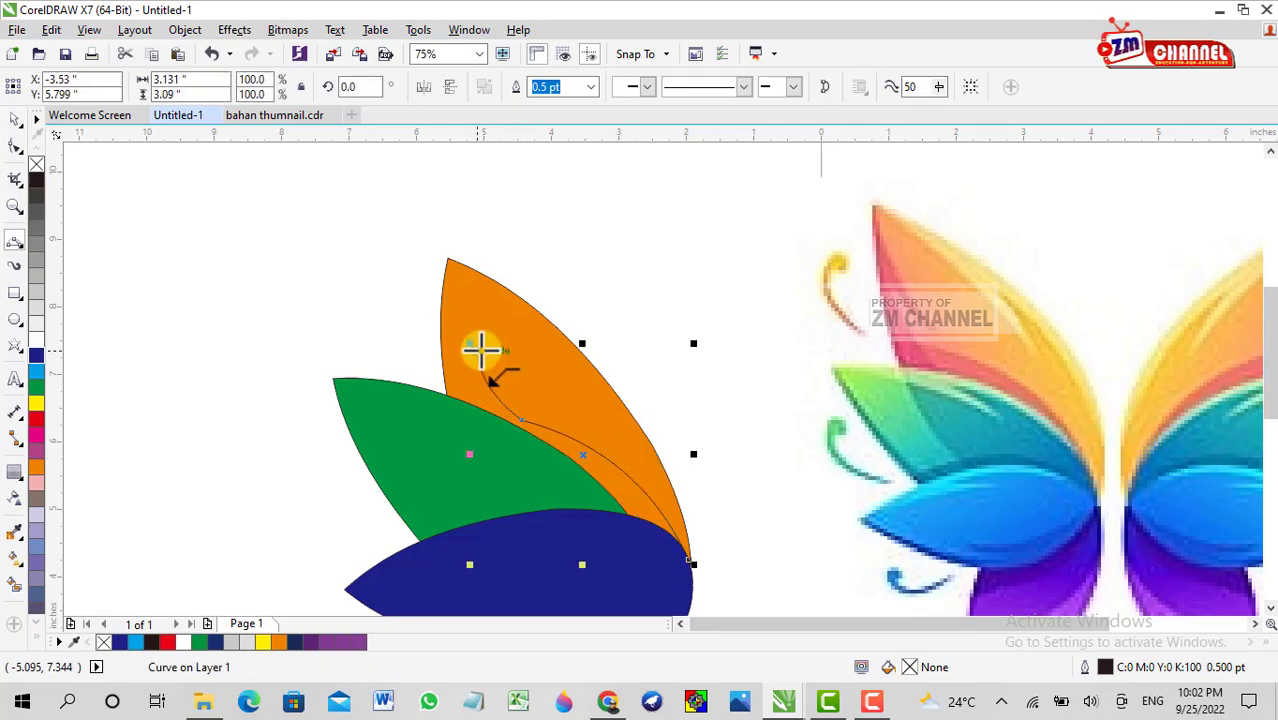
key(Return)
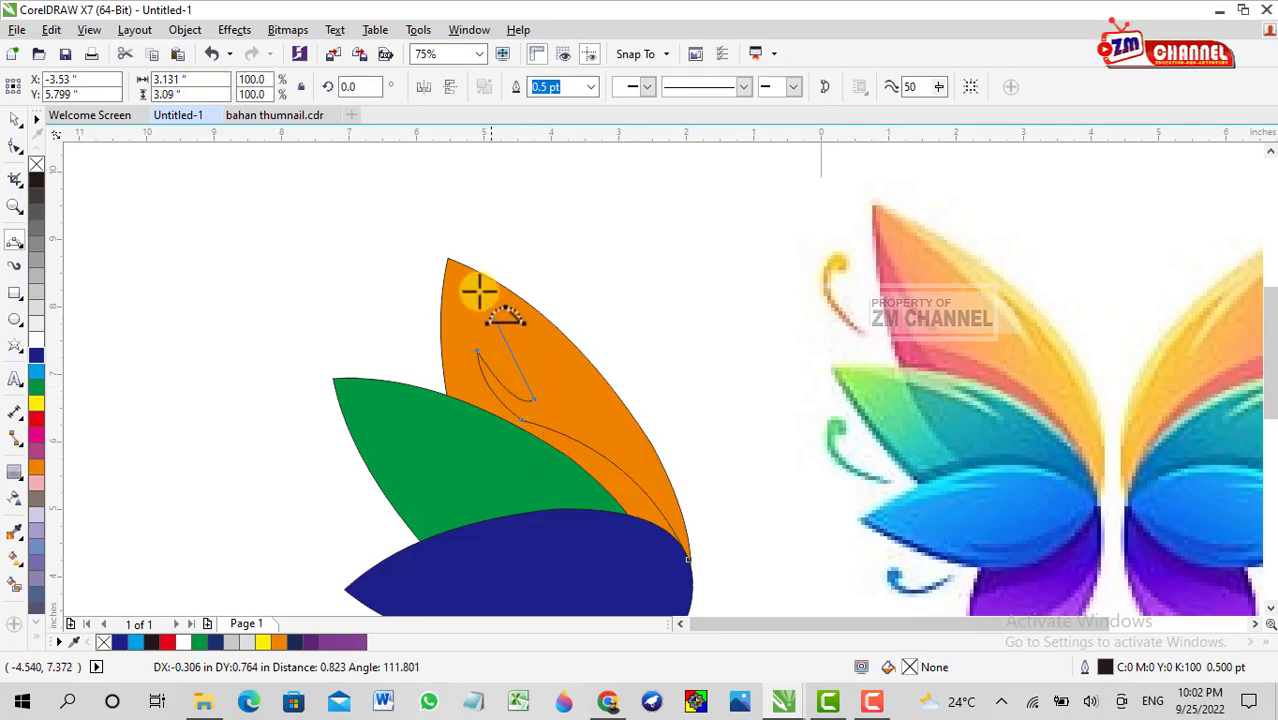
double_click(448, 262)
drag(445, 252, 688, 557)
click(642, 345)
key(space)
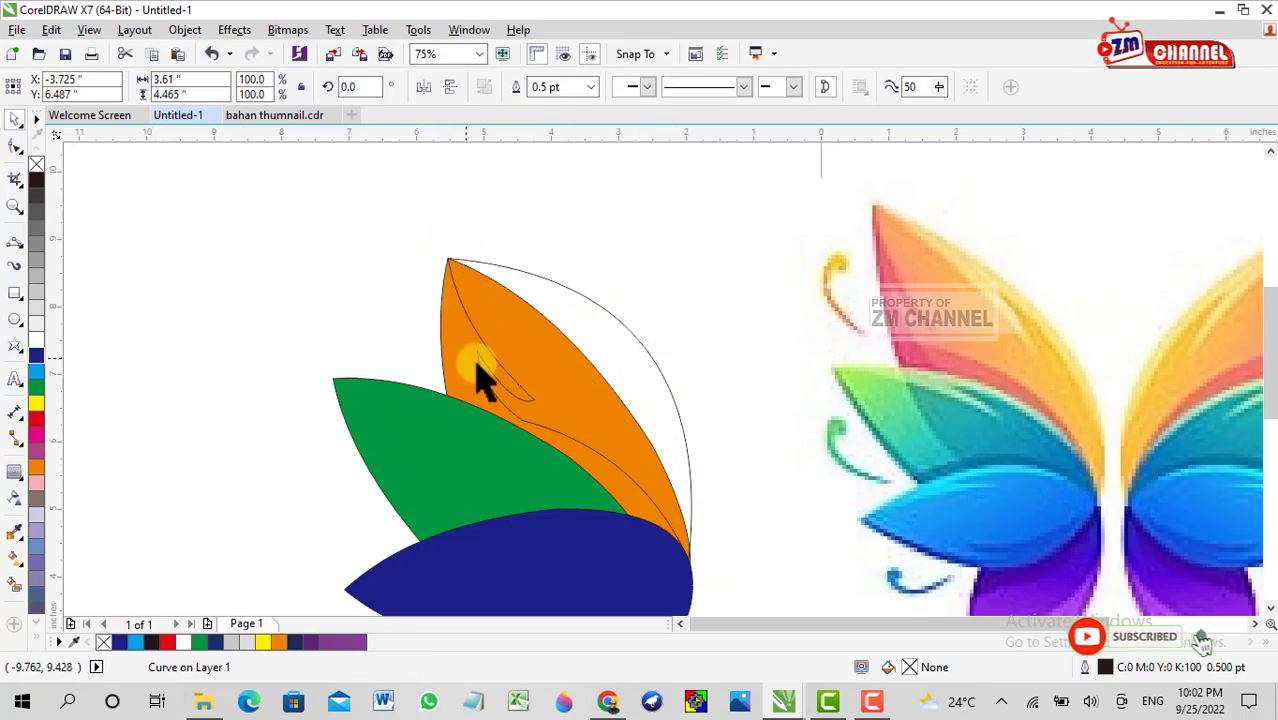
Intersect the drawn inner shape with the orange petal and remove the excess outline outside its edge
shift+click(560, 285)
key(Delete)
key(ctrl+z)
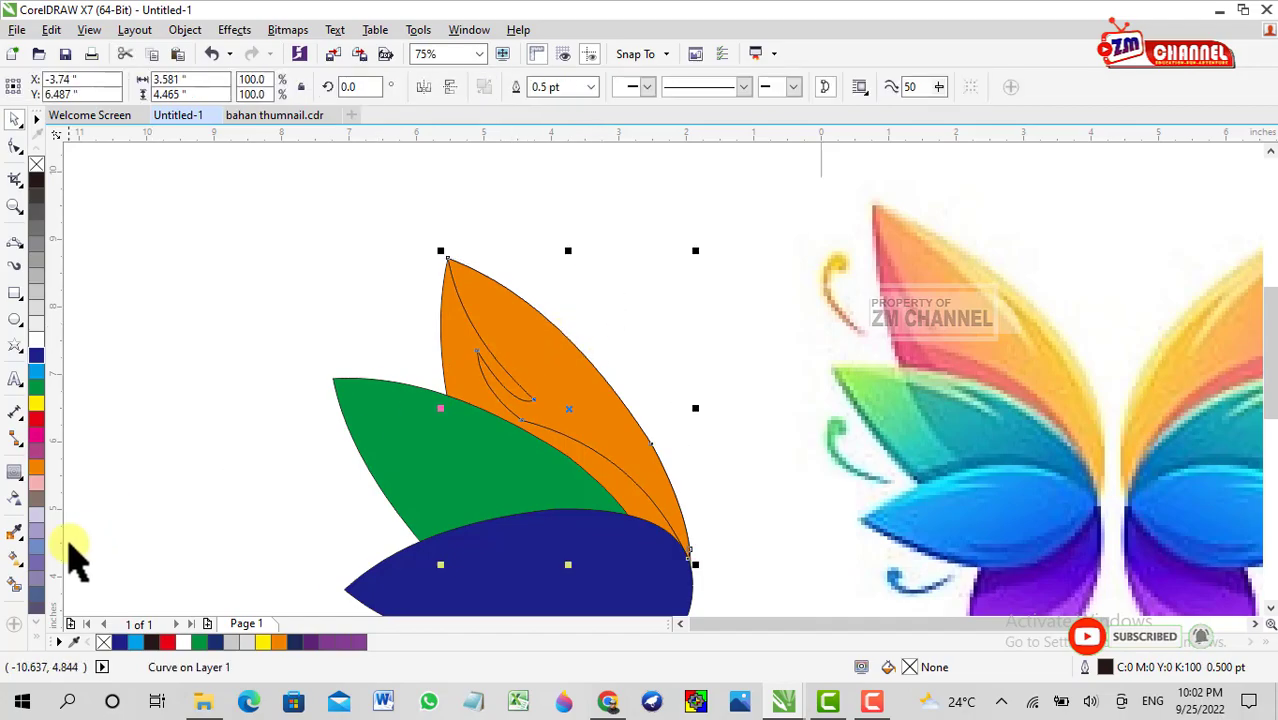
Fill the trimmed inner shape with light orange and apply a linear fountain fill with red as its end colour
click(15, 556)
click(200, 86)
click(249, 174)
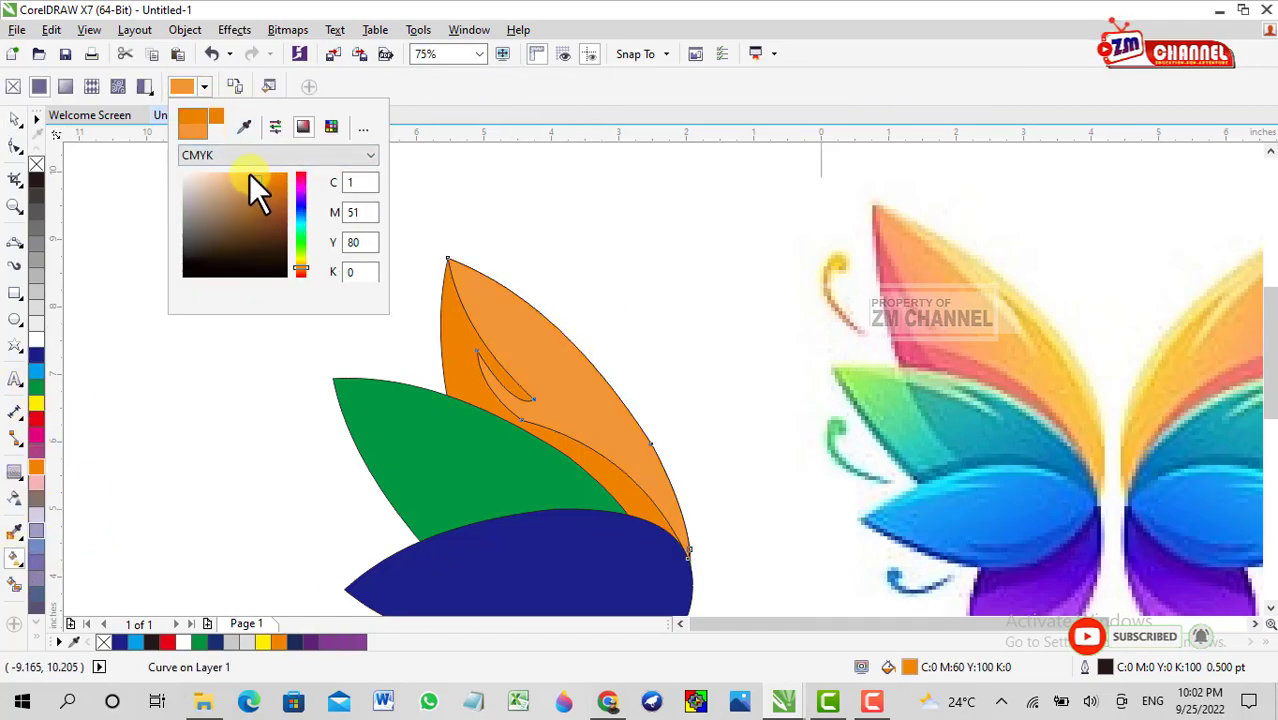
click(251, 170)
click(485, 357)
click(688, 408)
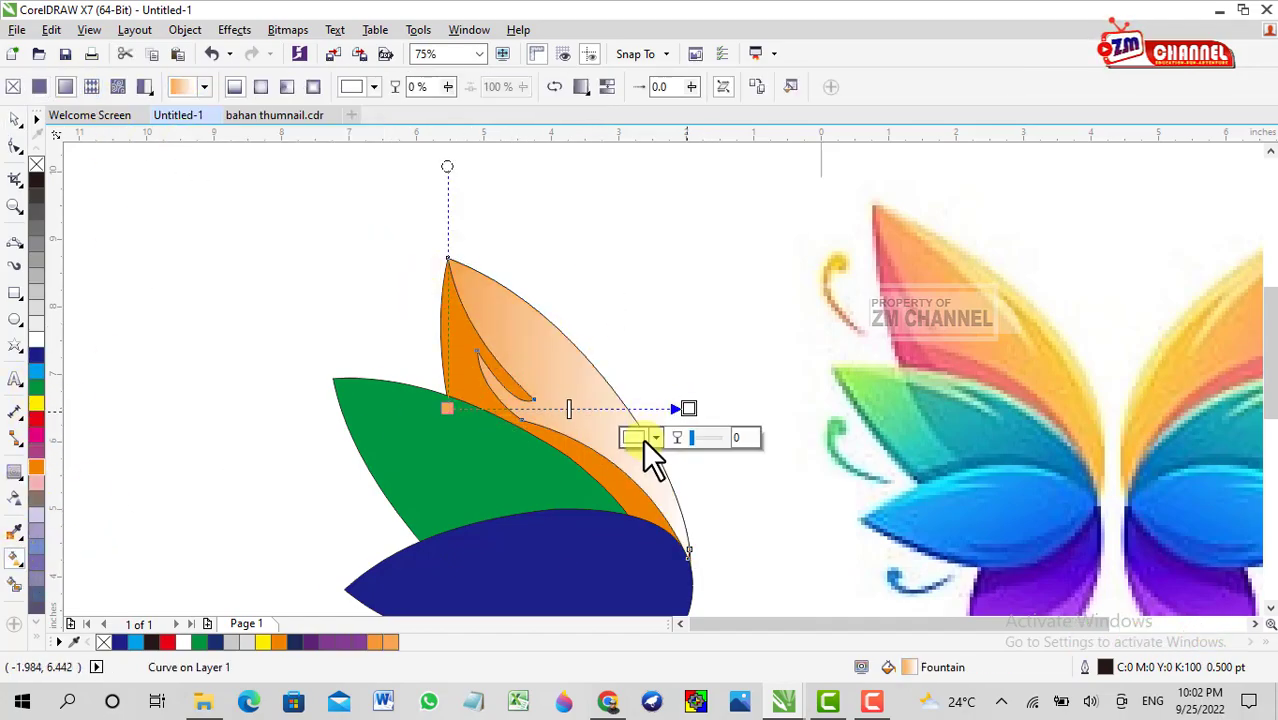
click(655, 437)
click(745, 479)
Aim the inner shape's gradient so red sits at the petal tip, and set the colour near the base to yellow-orange
drag(688, 408, 496, 251)
drag(448, 408, 598, 453)
drag(495, 252, 481, 300)
drag(598, 453, 742, 472)
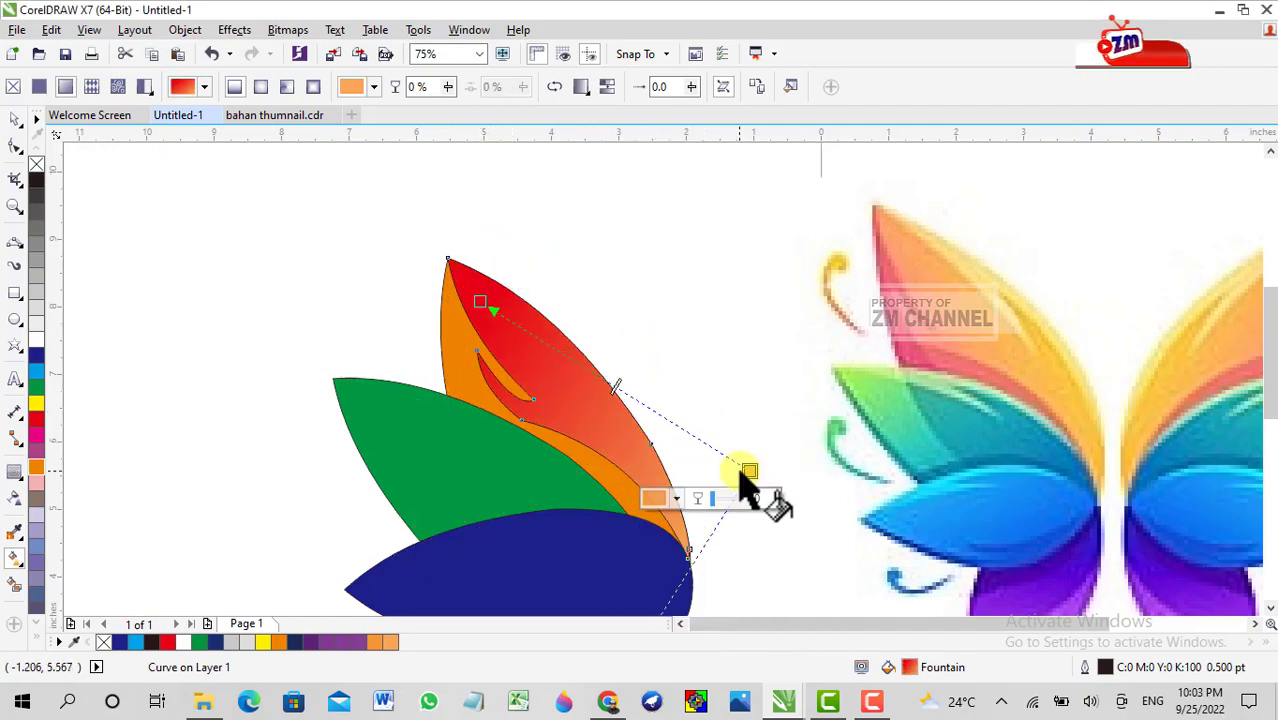
click(676, 498)
click(228, 242)
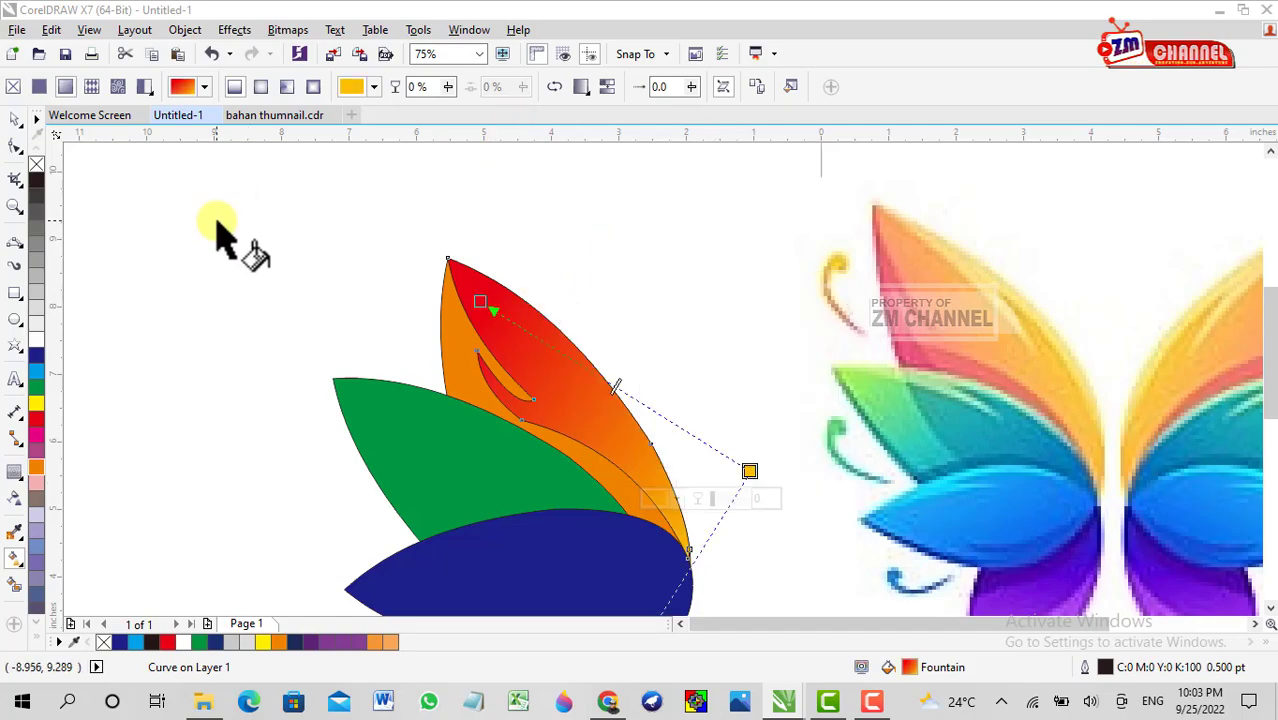
Remove the outline from the gradient-filled inner shape
key(space)
click(590, 87)
click(583, 107)
click(573, 270)
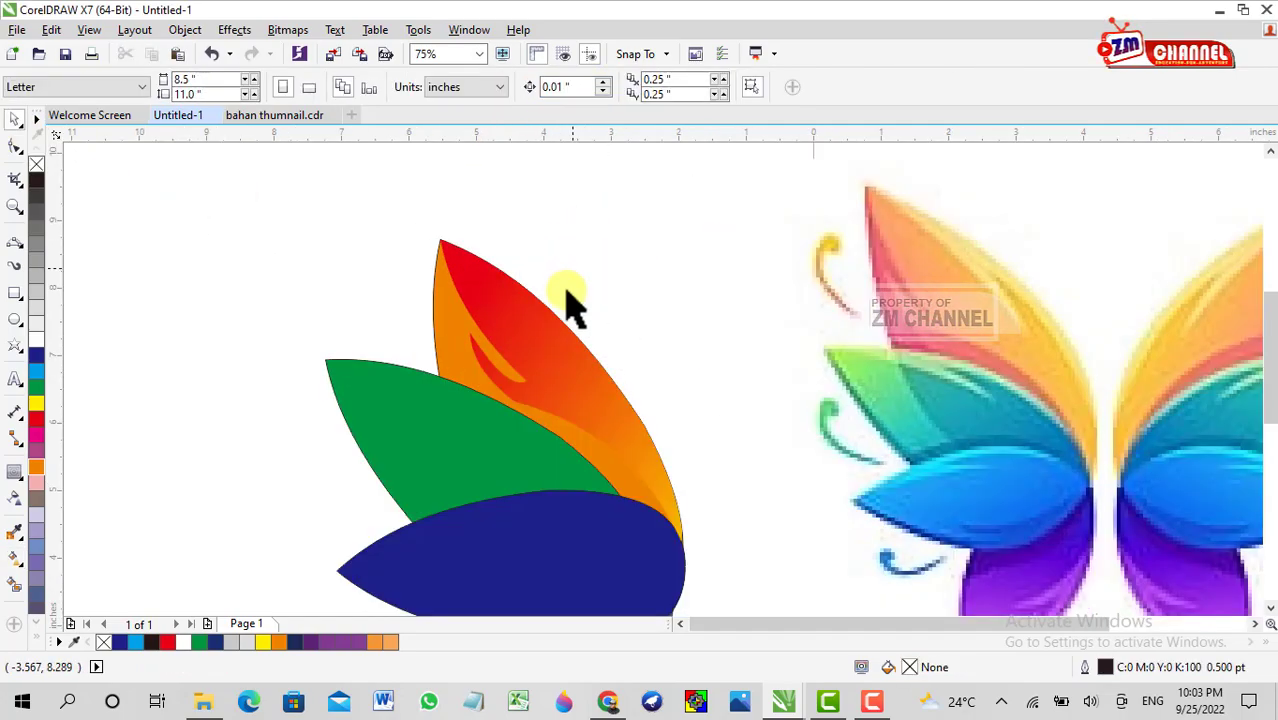
Draw a slim pointed highlight along the petal's outer edge with the 3-point curve tool and trim it to the petal
click(15, 241)
drag(440, 243, 458, 268)
click(15, 119)
click(528, 288)
shift+click(587, 325)
click(613, 285)
click(357, 434)
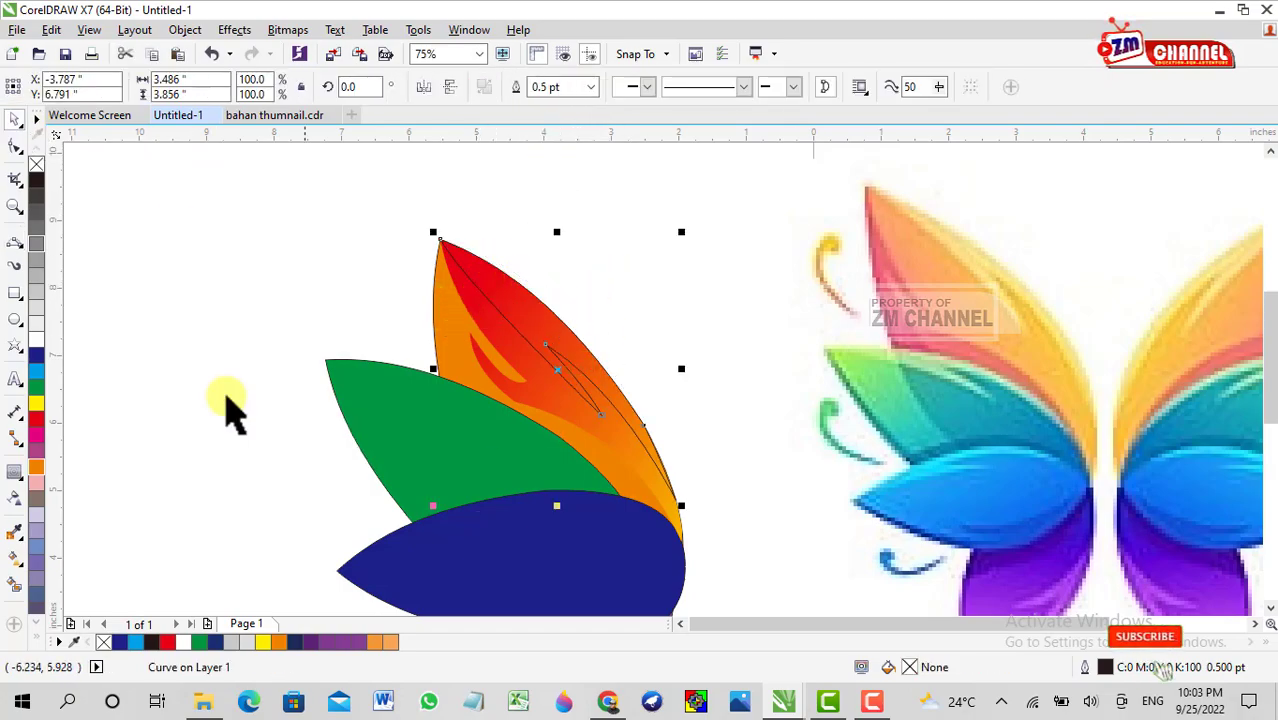
Fill the outer highlight with pale yellow, C:2 M:0 Y:53 K:0, and remove its outline
click(36, 403)
click(15, 557)
click(204, 88)
click(228, 177)
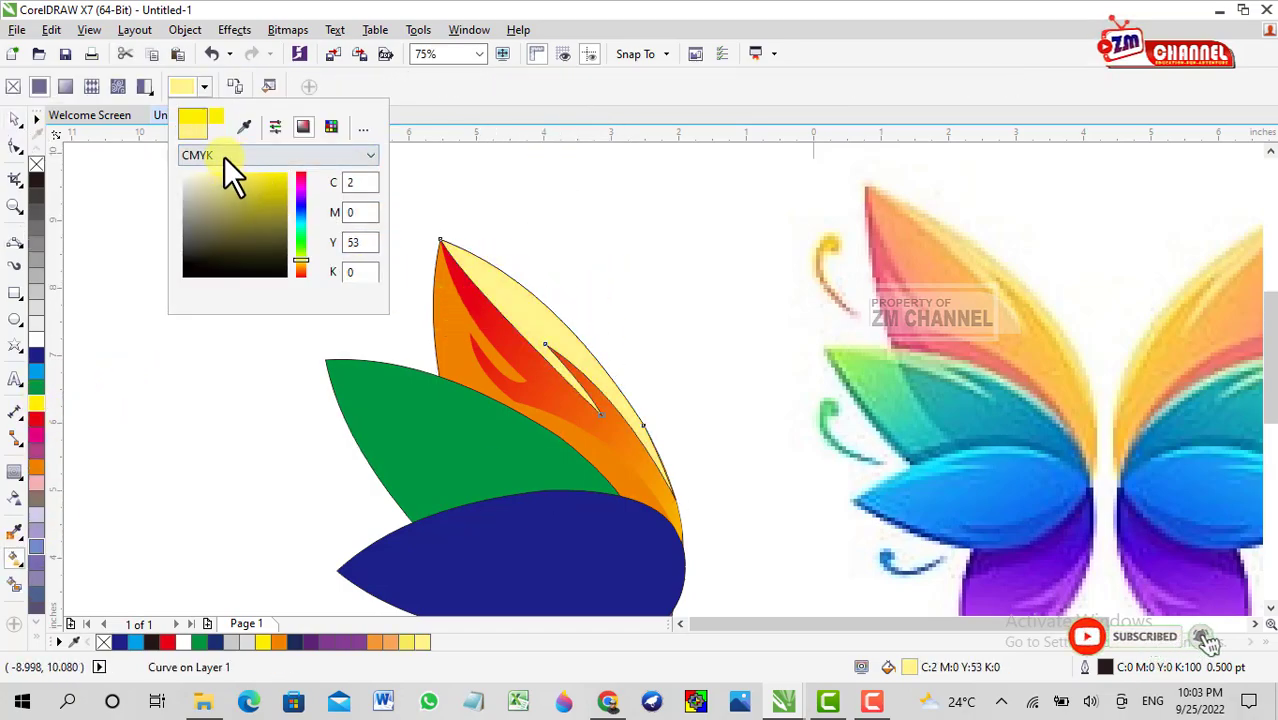
click(15, 119)
click(591, 87)
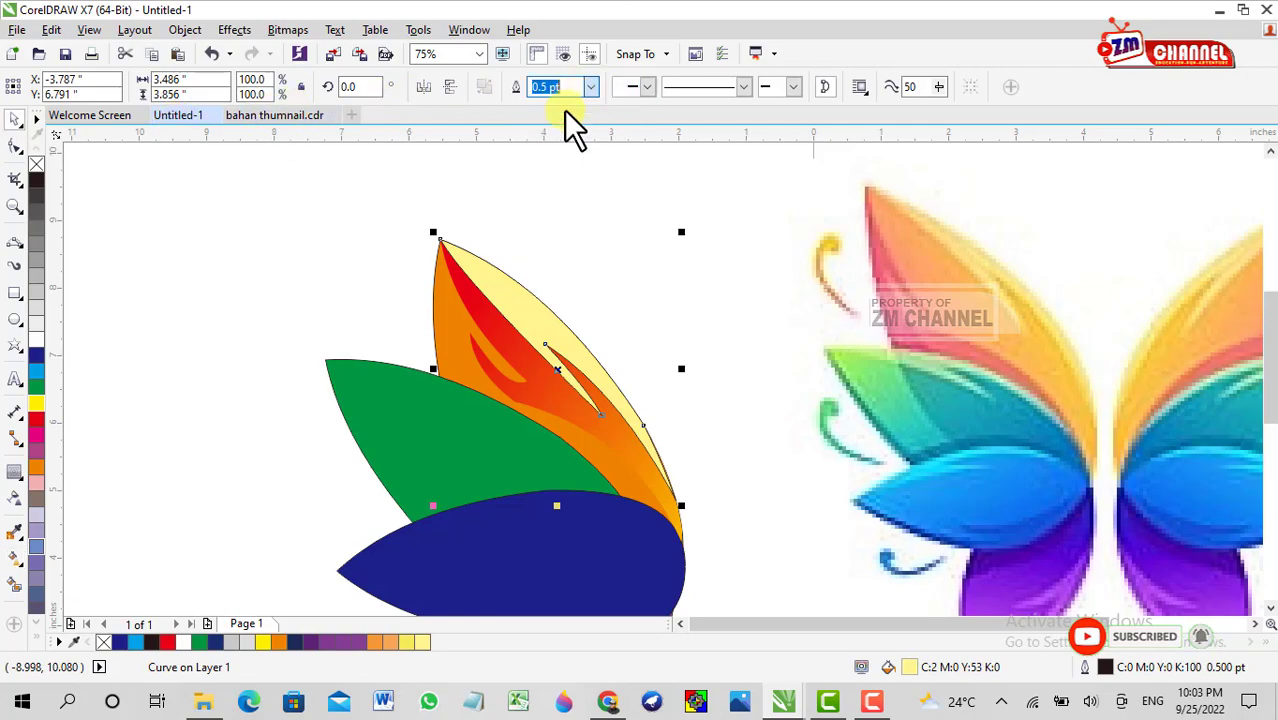
click(573, 108)
key(Escape)
Give the orange base petal a linear fountain fill running from red near the tip to light pink toward the base
scroll(500, 280, down, 1)
scroll(297, 240, up, 1)
click(448, 292)
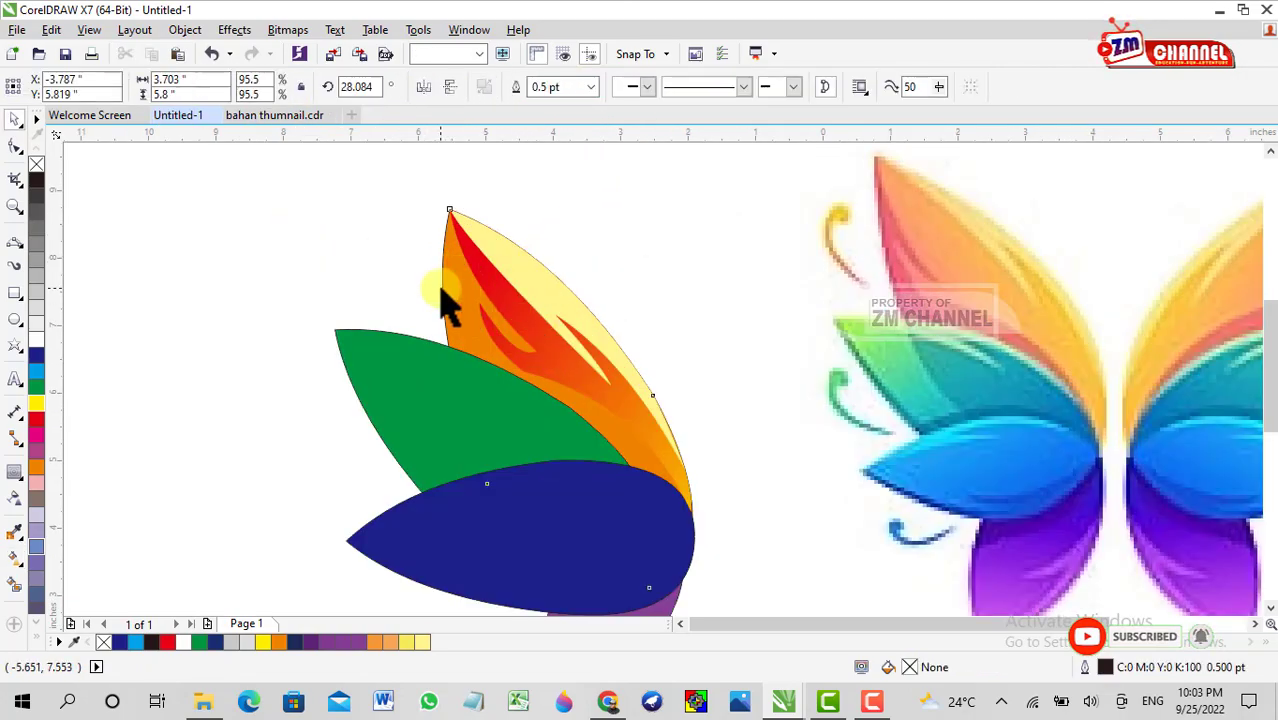
click(36, 420)
click(15, 557)
click(65, 87)
drag(628, 356, 679, 457)
click(655, 487)
click(667, 389)
drag(508, 443, 402, 246)
click(15, 118)
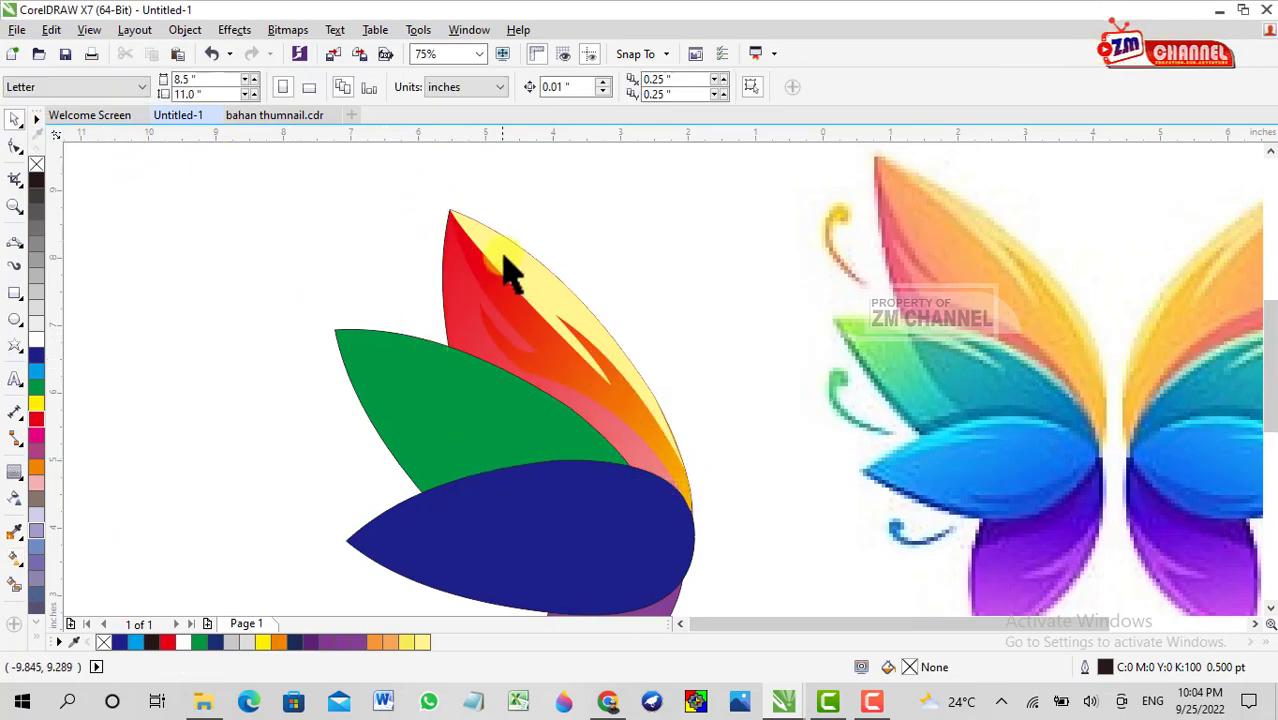
Delete the green, dark blue and purple petals, leaving only the finished red petal
key(Escape)
key(F3)
click(505, 328)
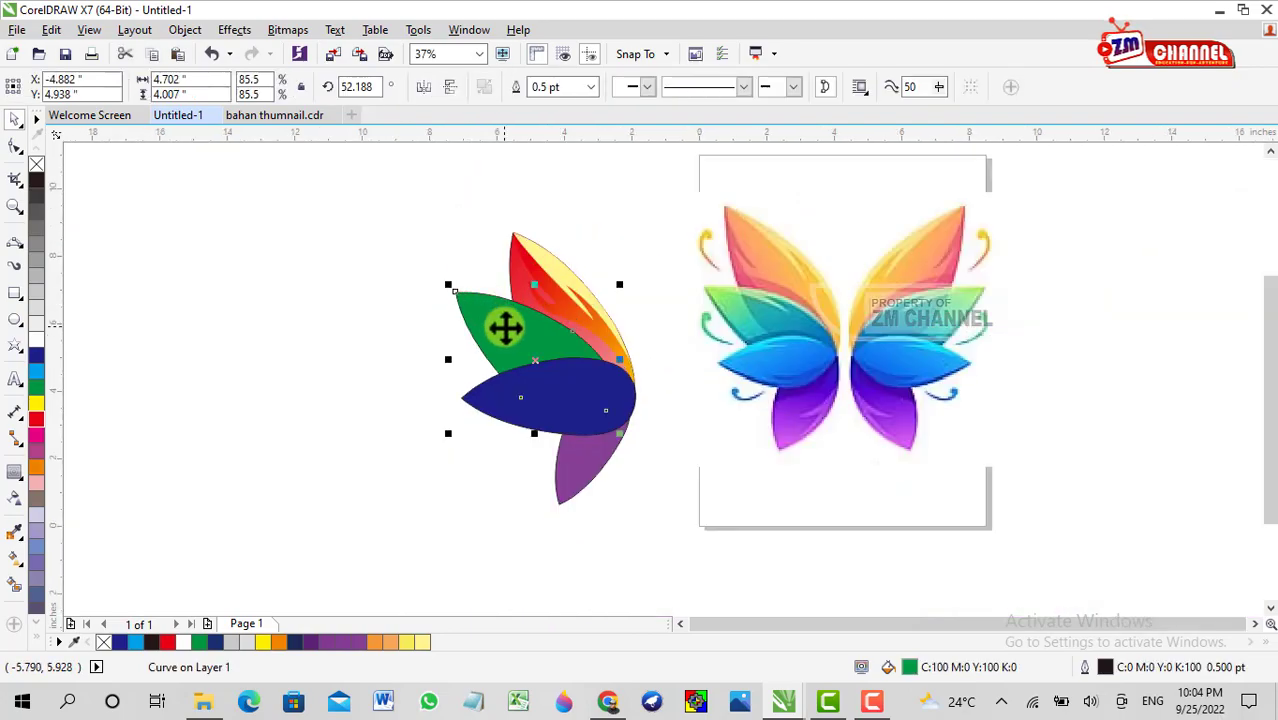
scroll(456, 309, up, 1)
scroll(538, 314, down, 1)
key(Delete)
click(570, 370)
key(Delete)
click(593, 440)
key(Delete)
Select the finished petal with its highlights and create a smaller copy rotated about 29° counterclockwise around its base
drag(411, 165, 648, 480)
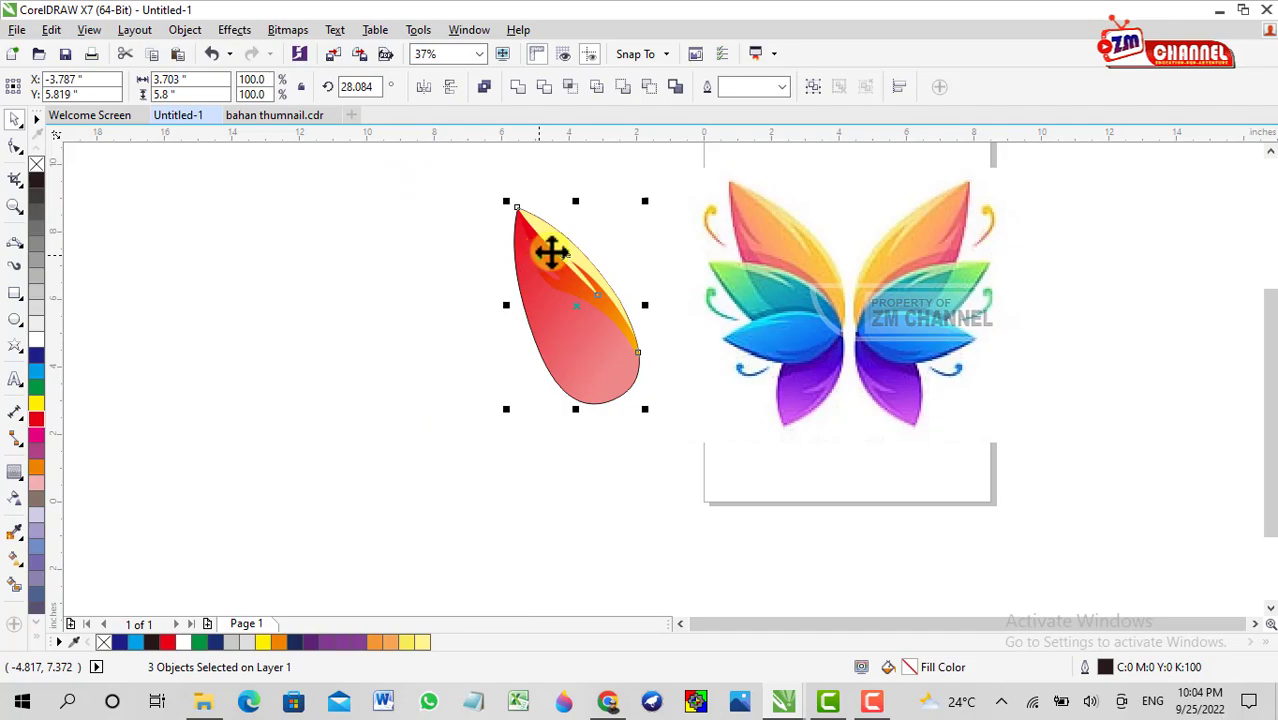
click(610, 338)
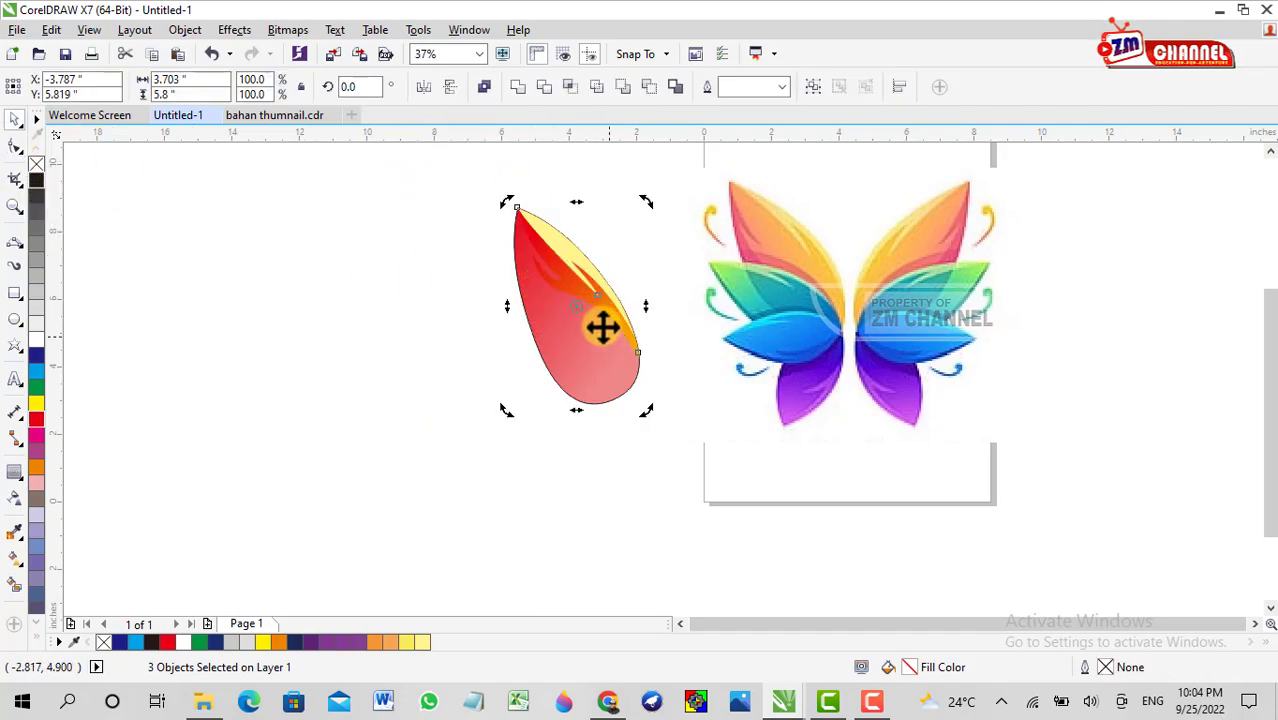
drag(503, 205, 508, 335)
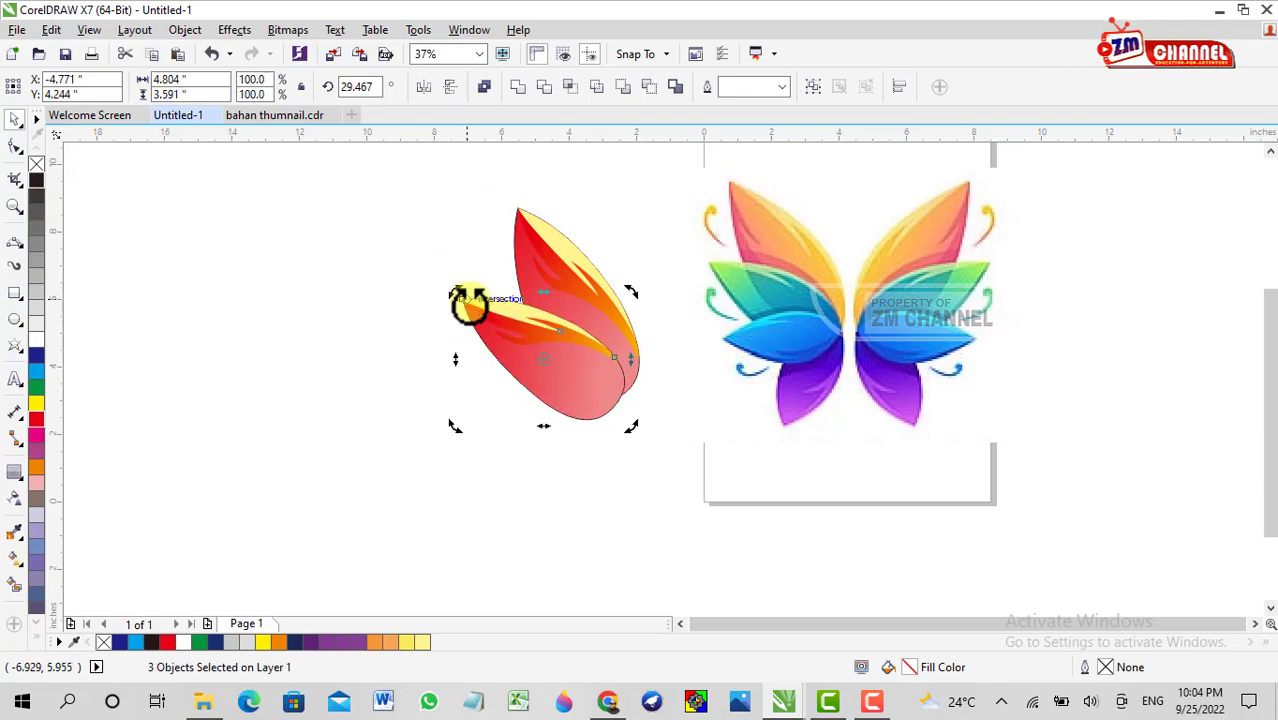
Try to place an extra offset copy of the second petal at the same angle
drag(457, 296, 455, 356)
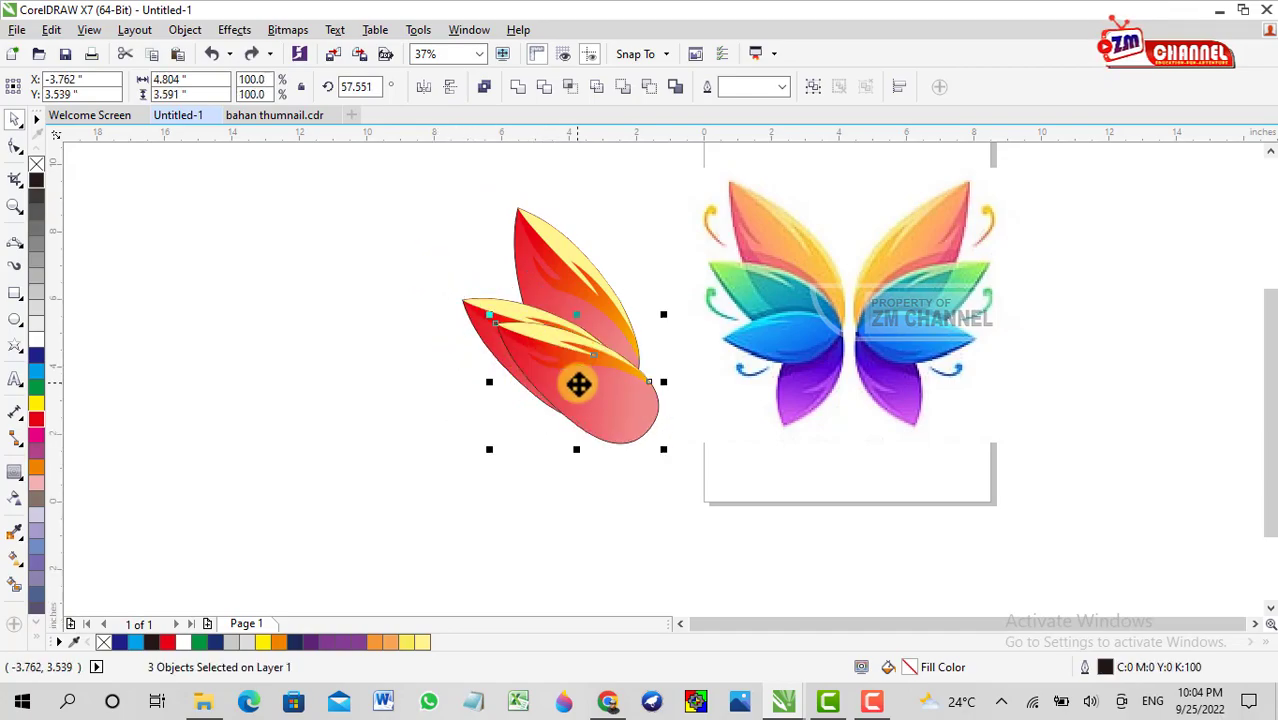
click(398, 298)
click(562, 371)
key(Escape)
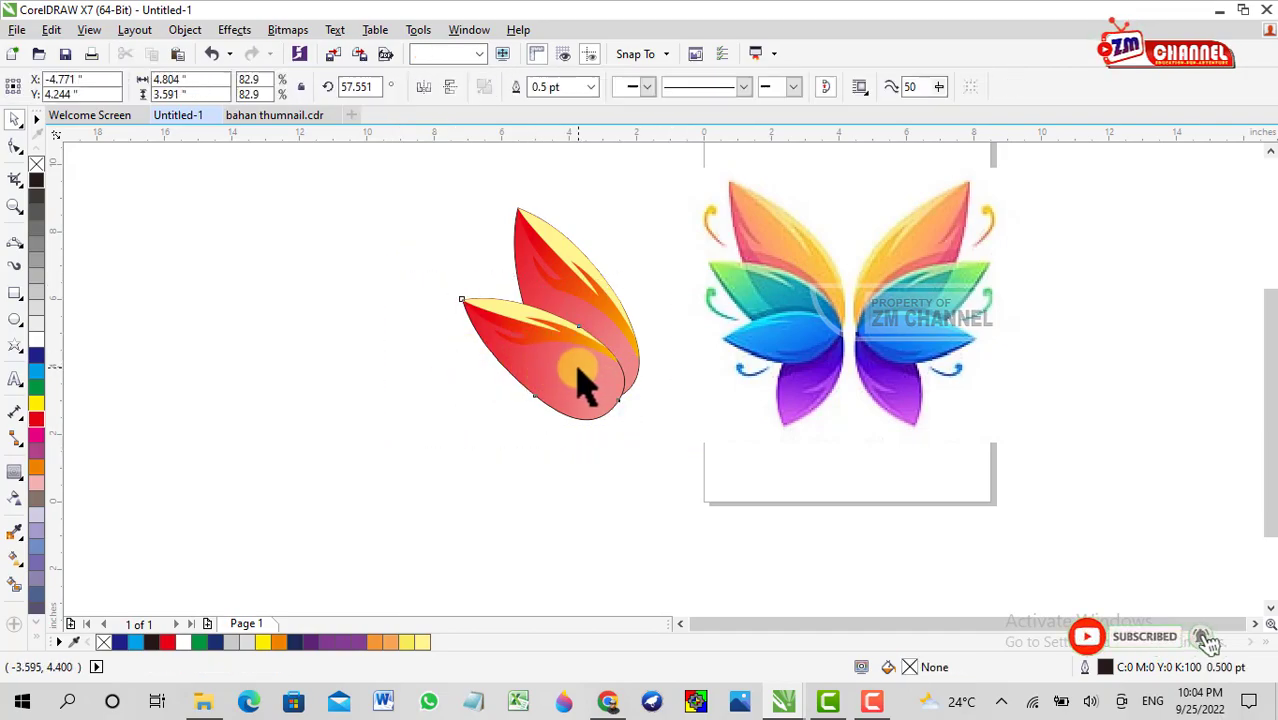
click(519, 320)
key(Escape)
click(508, 328)
click(379, 328)
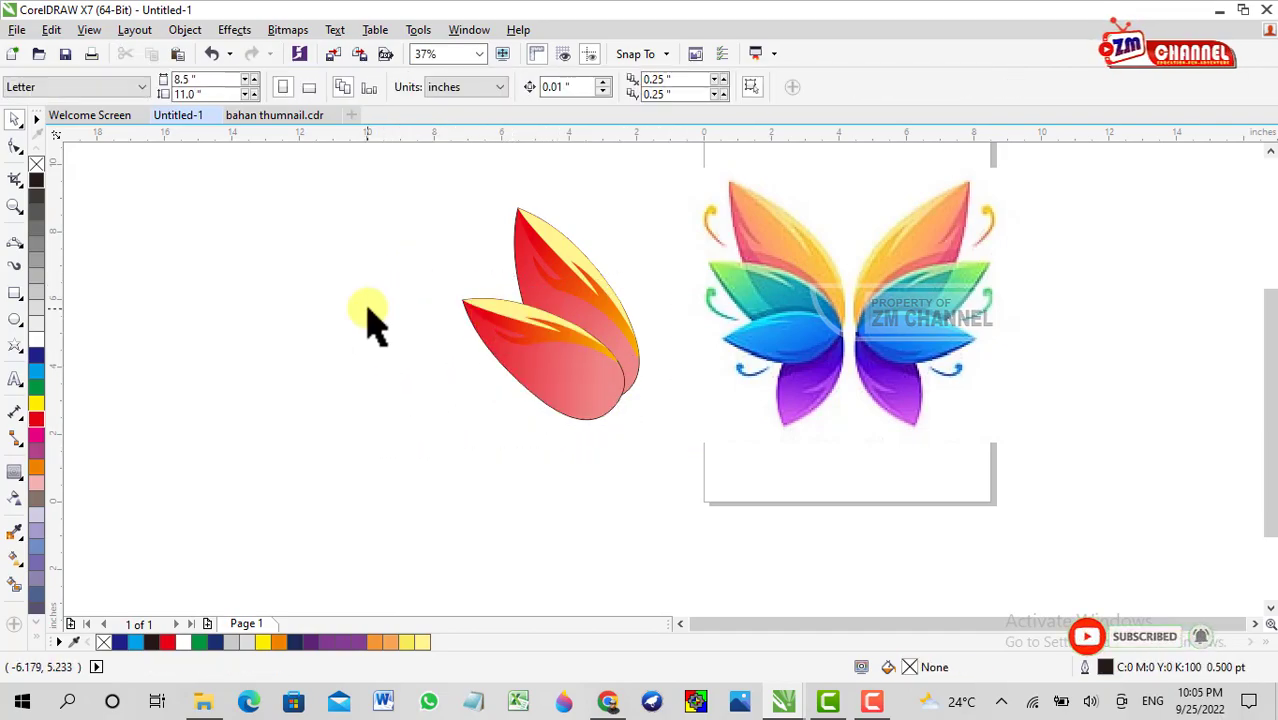
Create a smaller third petal from the second one, rotated to about 87.8°, and align its base with the petals above
click(593, 397)
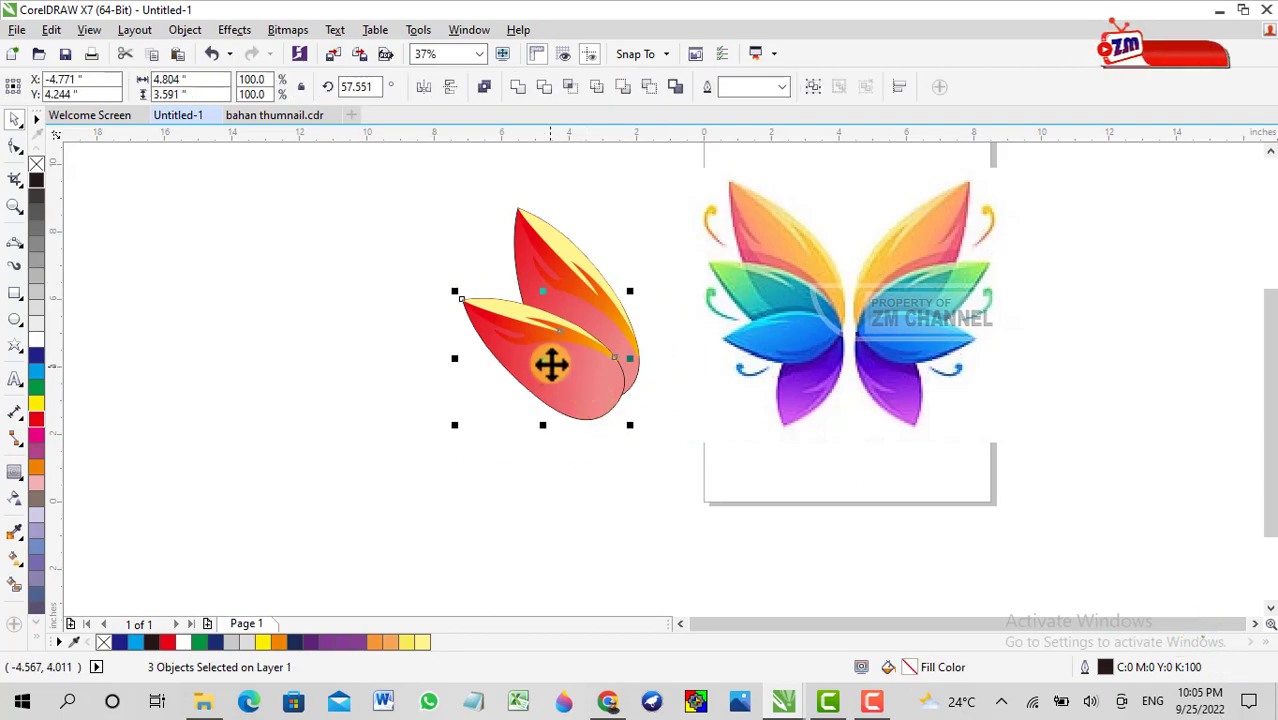
drag(516, 343, 456, 385)
drag(425, 448, 463, 427)
scroll(585, 398, up, 1)
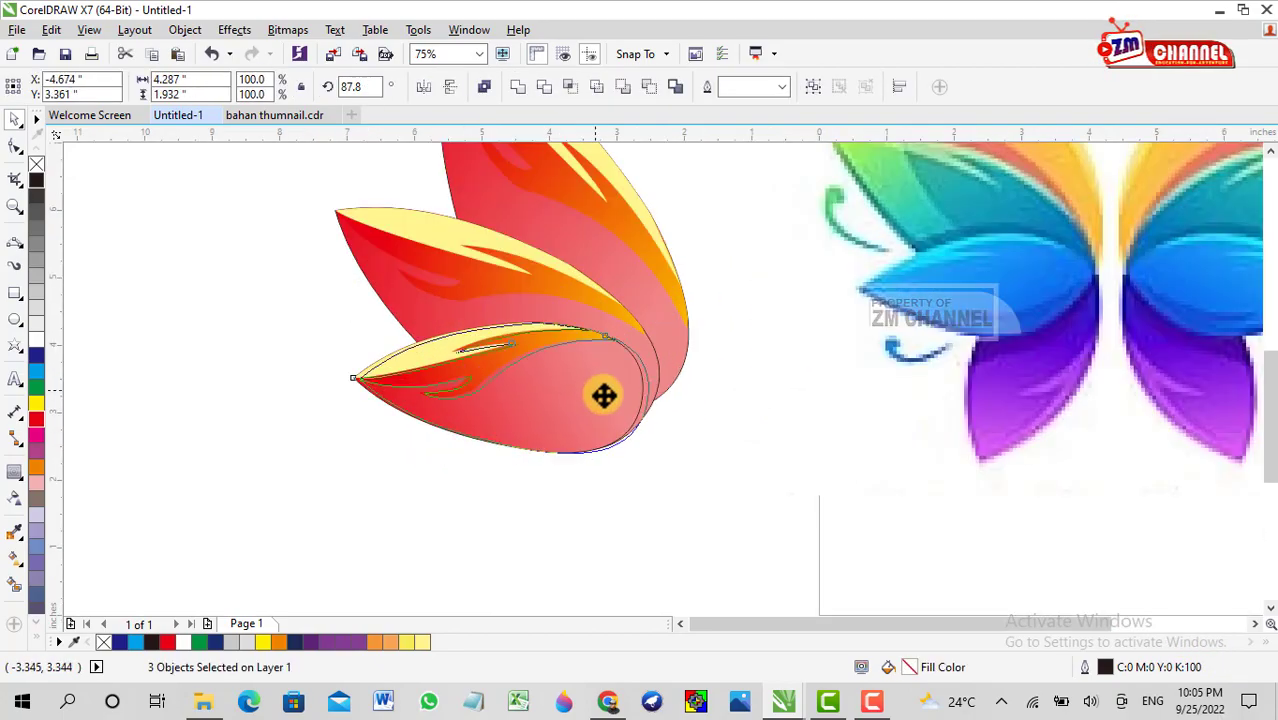
scroll(567, 366, down, 1)
key(ctrl+z)
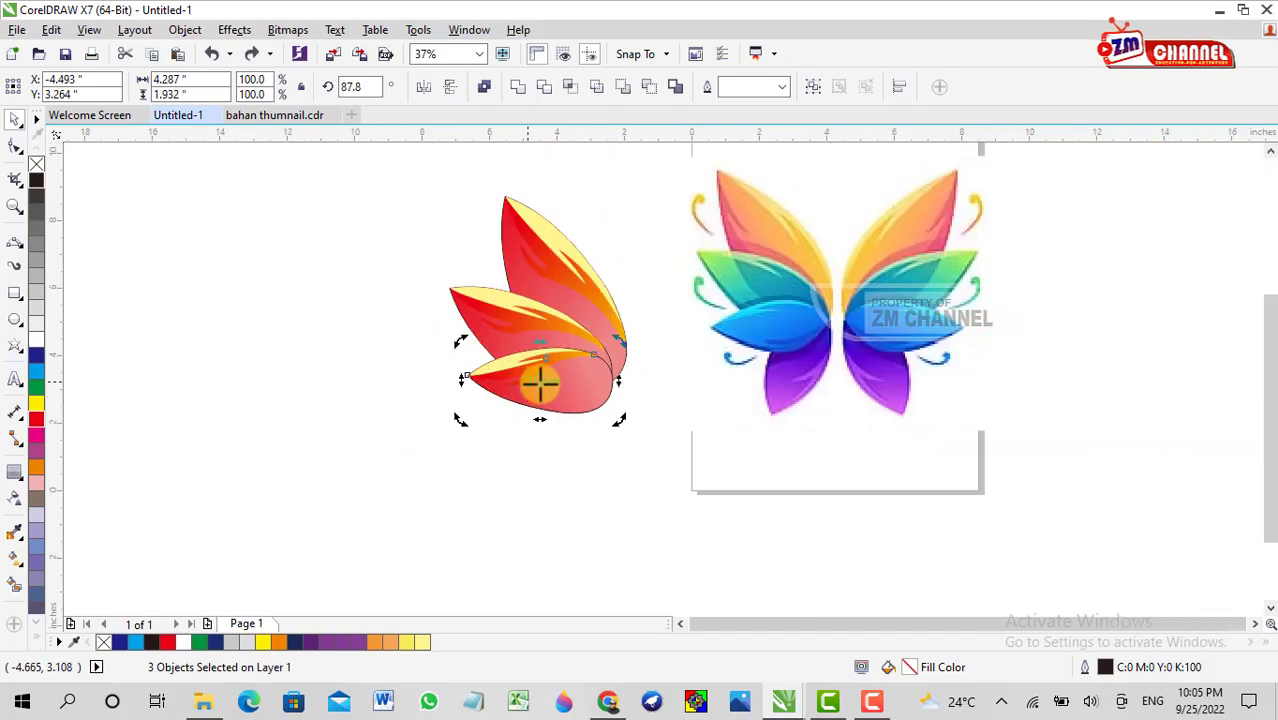
Copy the third petal as a smaller one rotated to about 147.4° so it points downward, and place it behind the third petal
drag(458, 347, 514, 459)
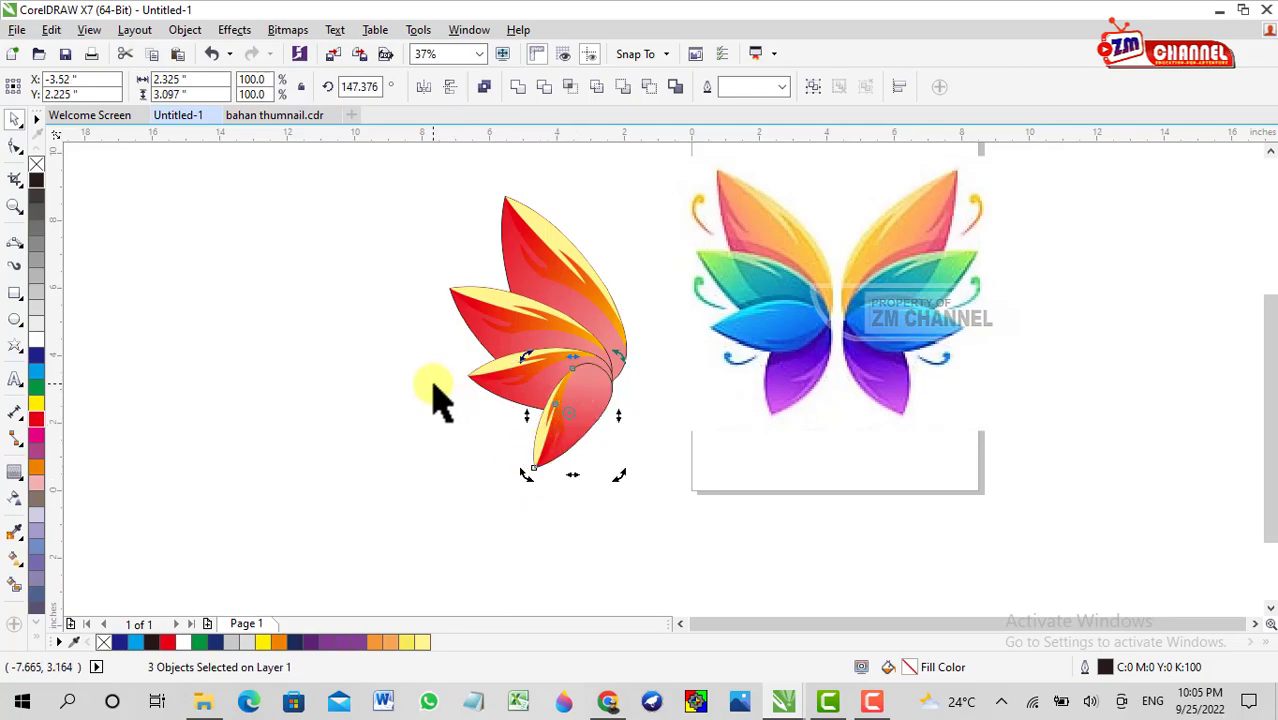
key(ctrl+z)
key(ctrl+z)
scroll(434, 357, up, 1)
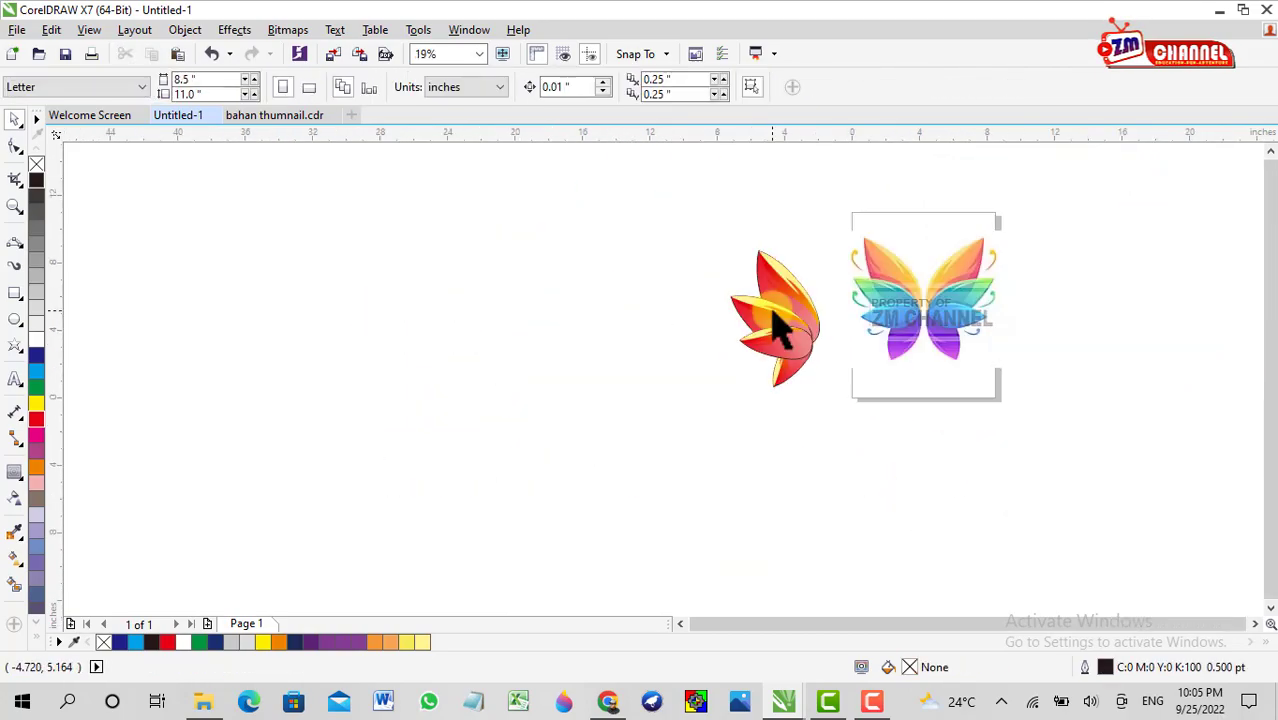
Give the second petal's base a linear fountain fill running from light blue at the tip to dark blue at the base
click(776, 320)
scroll(756, 357, up, 1)
click(40, 355)
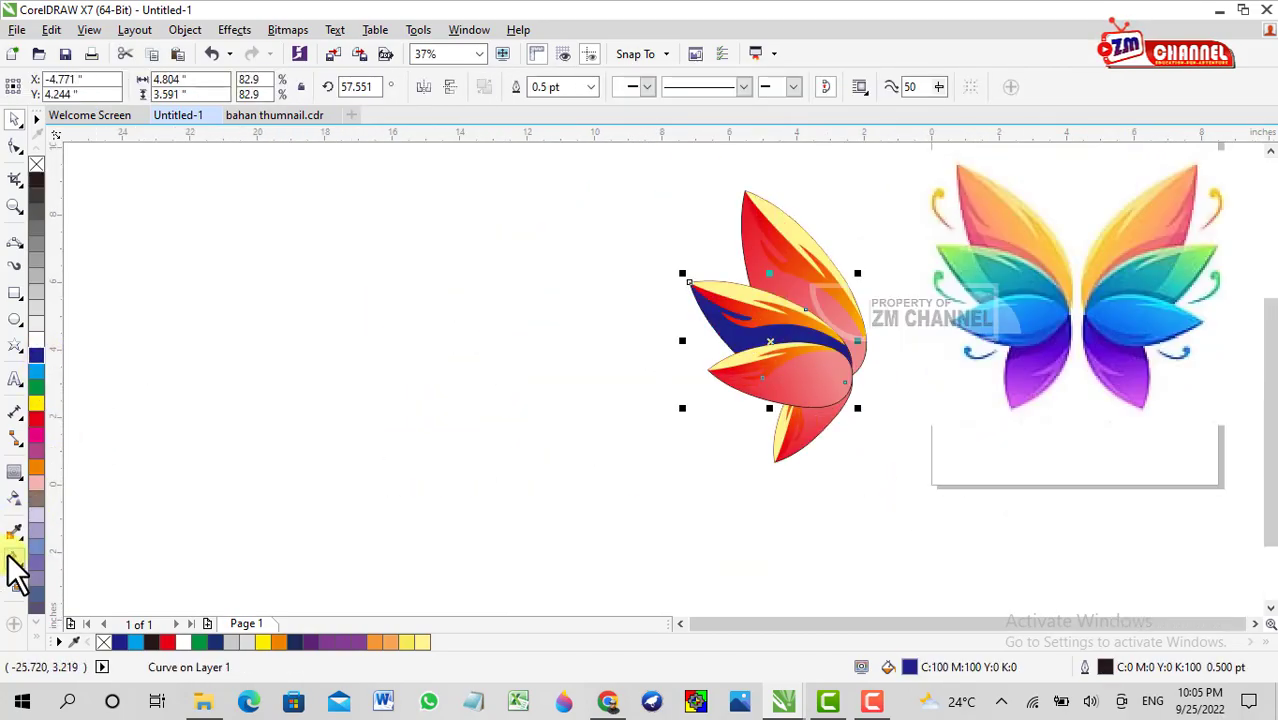
click(14, 557)
click(689, 284)
click(632, 327)
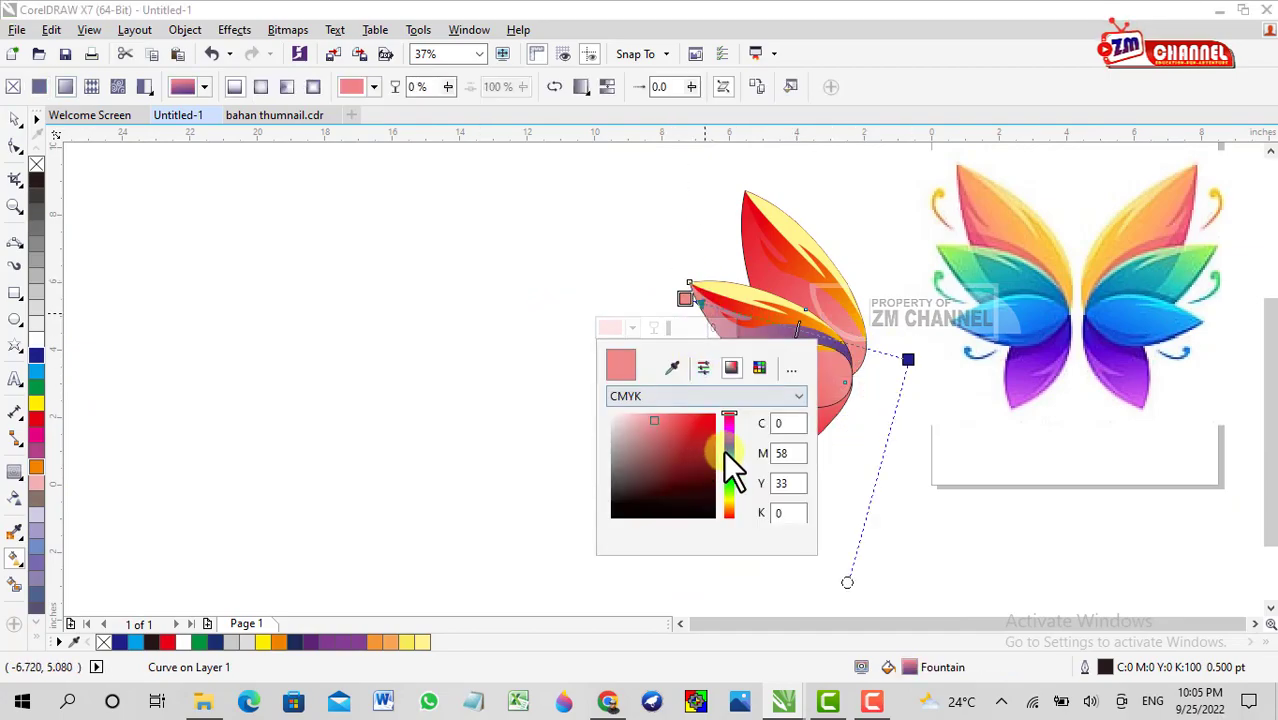
click(600, 310)
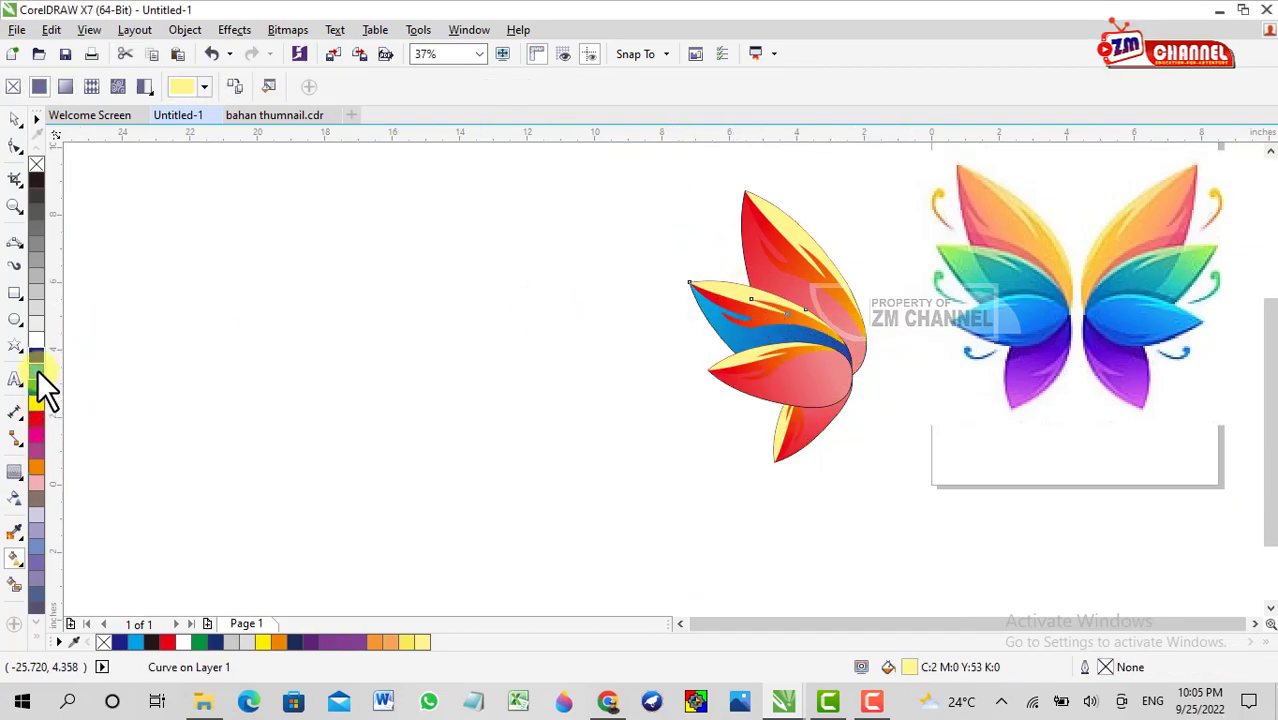
Fill both highlights of the second petal green, C:100 M:0 Y:100 K:0, and give the outer one a uniform transparency of 62
click(14, 498)
click(67, 86)
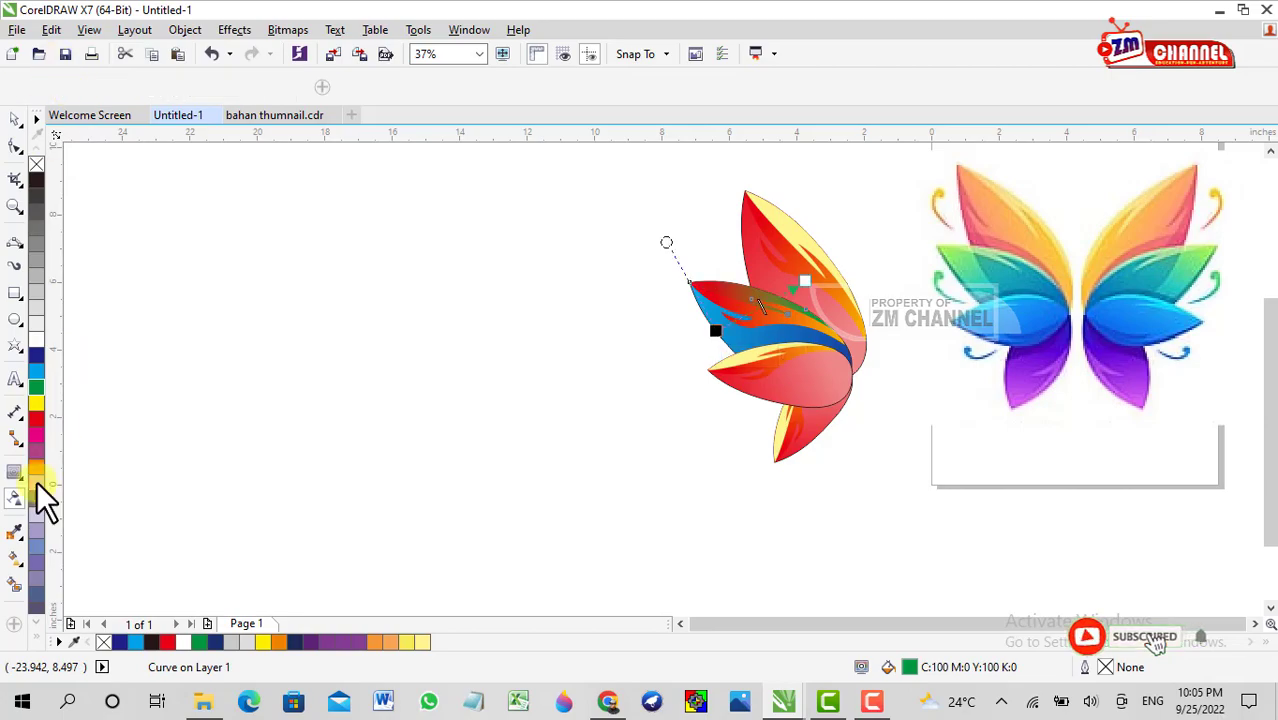
click(39, 86)
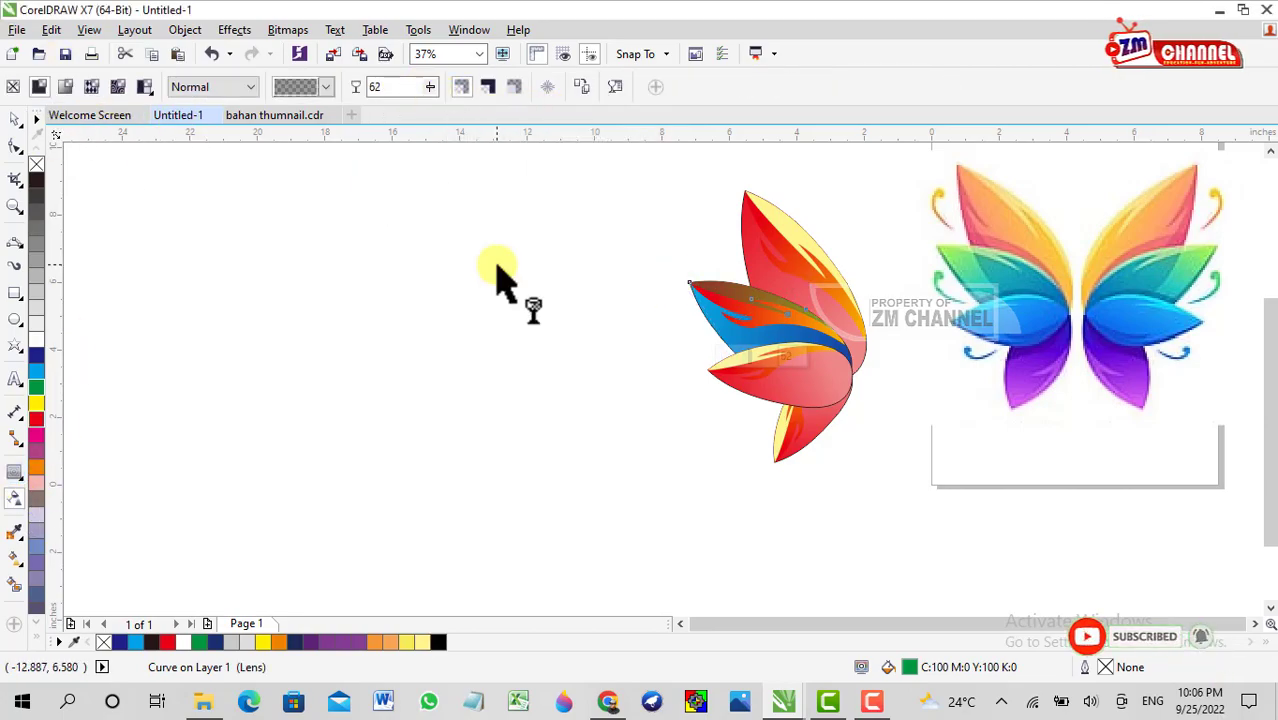
click(765, 342)
click(35, 382)
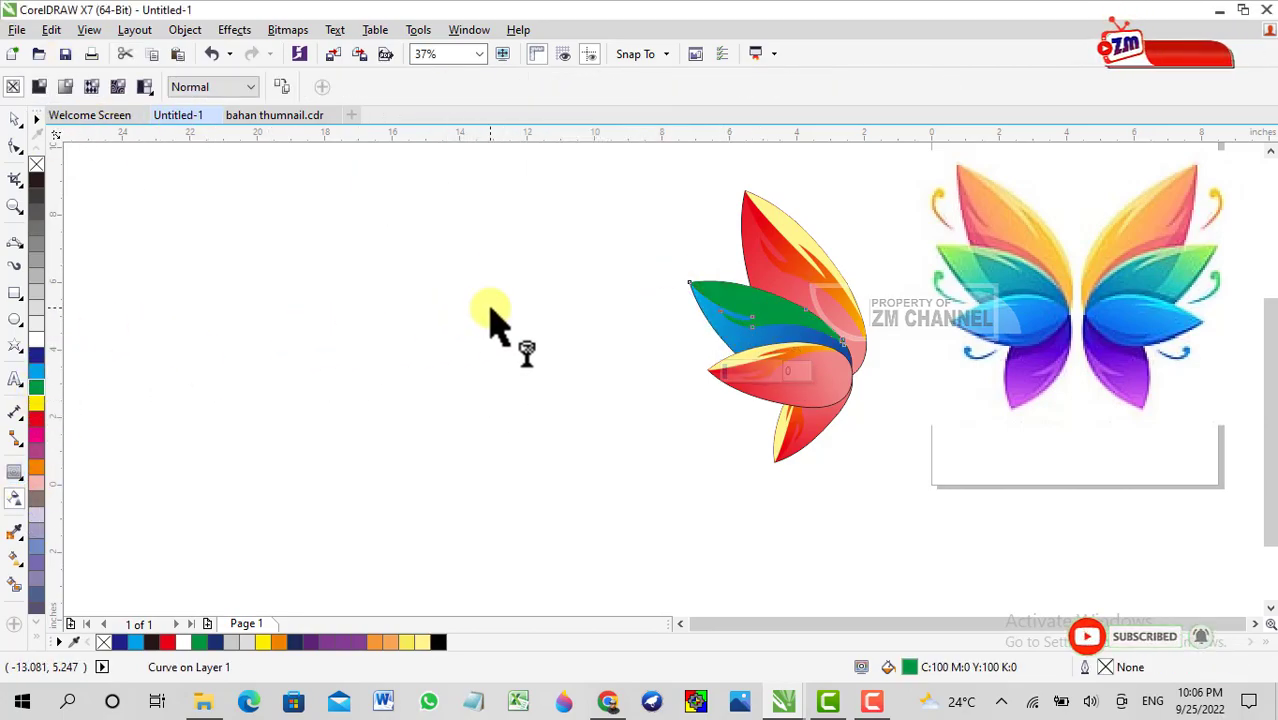
drag(70, 340, 660, 375)
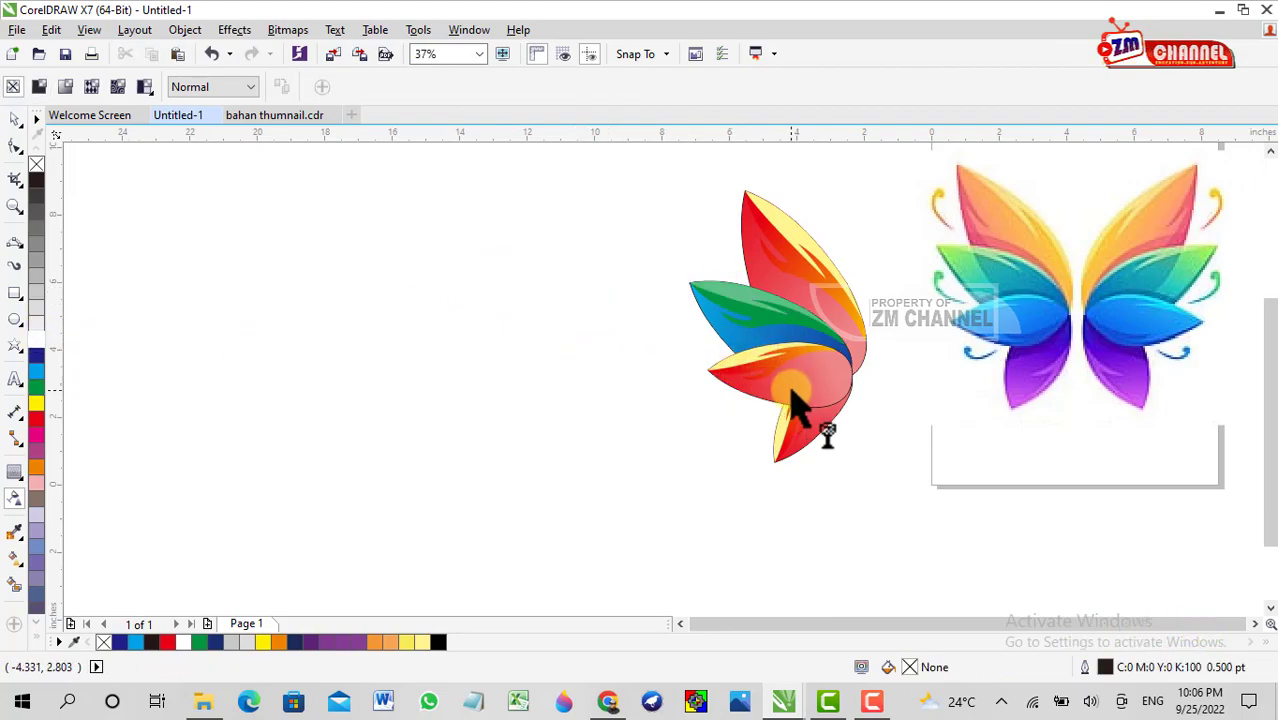
Give the third petal's base a linear fountain fill running from light blue at the tip to dark blue at the base
click(36, 424)
click(15, 557)
drag(877, 371, 663, 356)
click(624, 384)
click(722, 513)
click(697, 490)
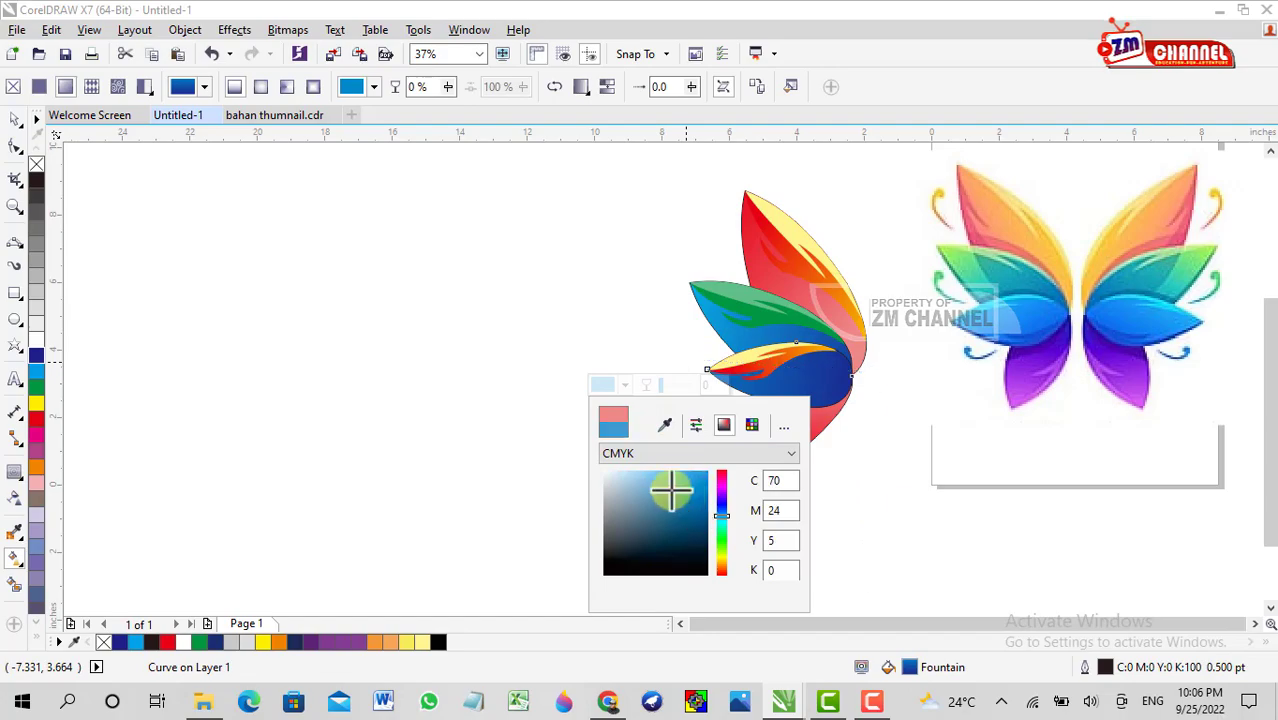
Fill the third petal's outer and inner highlights white with uniform transparency, using 50 for the inner one
click(15, 118)
click(755, 365)
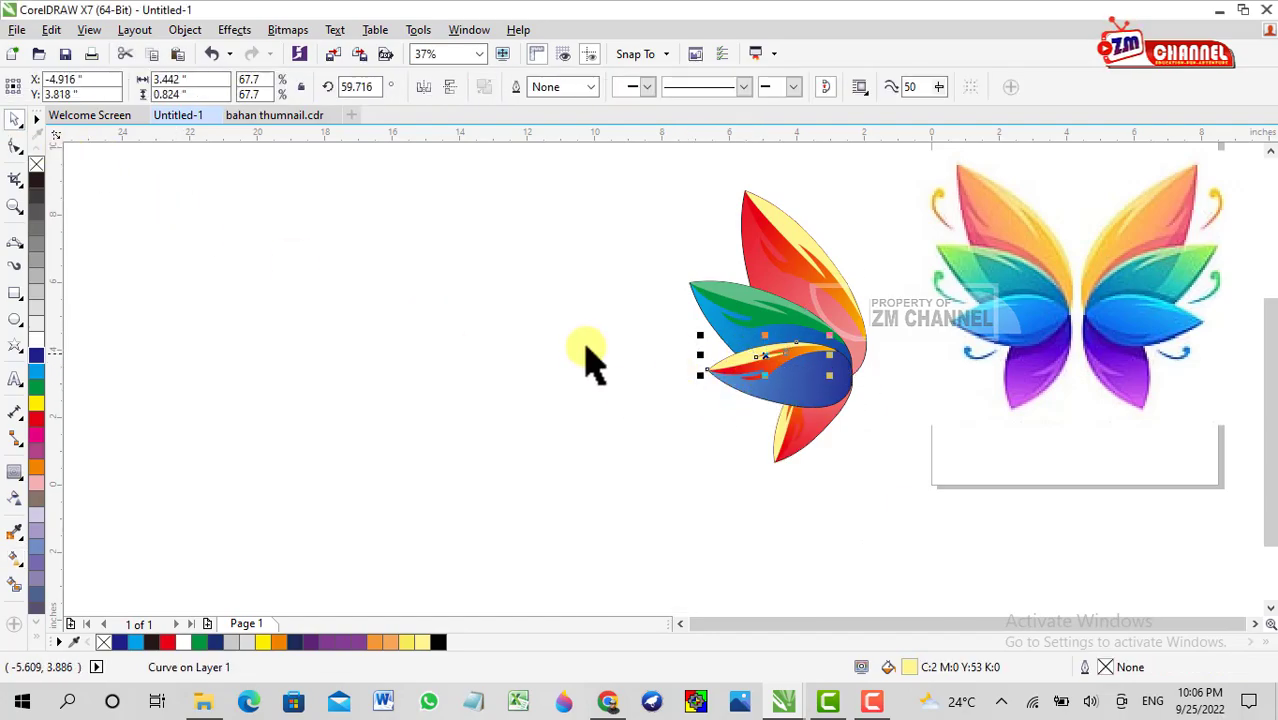
click(15, 497)
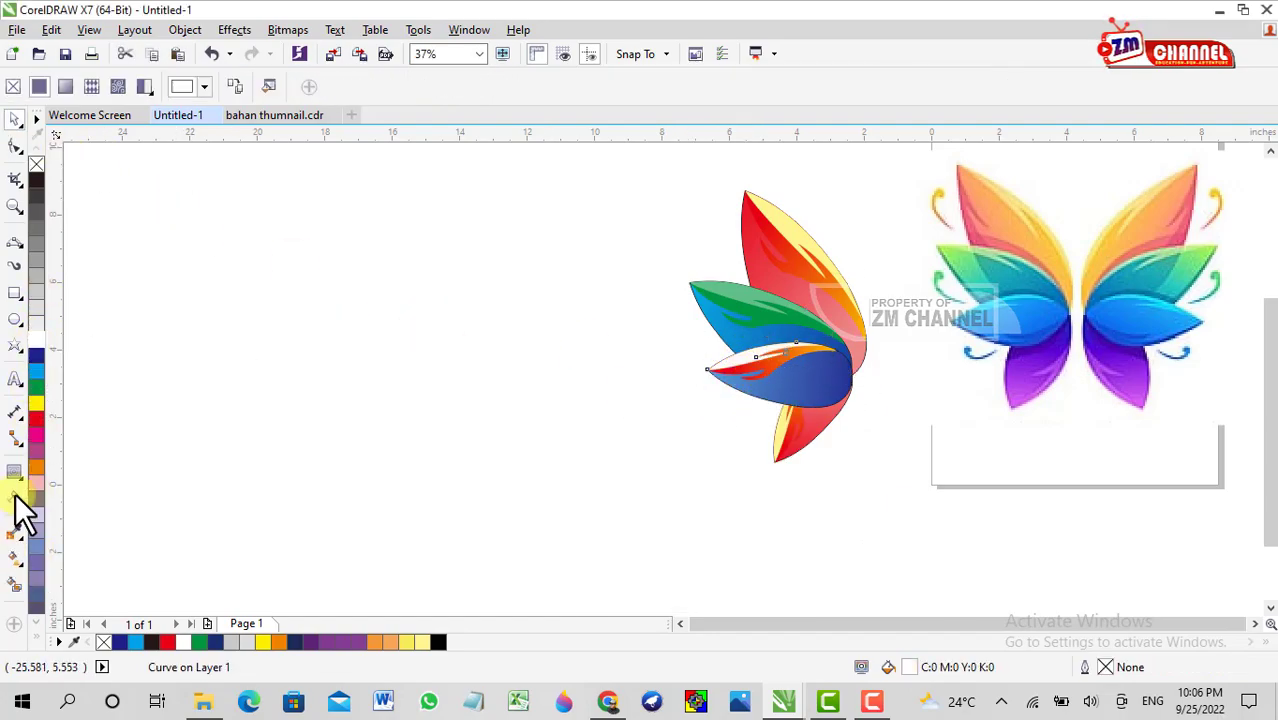
click(40, 84)
click(792, 358)
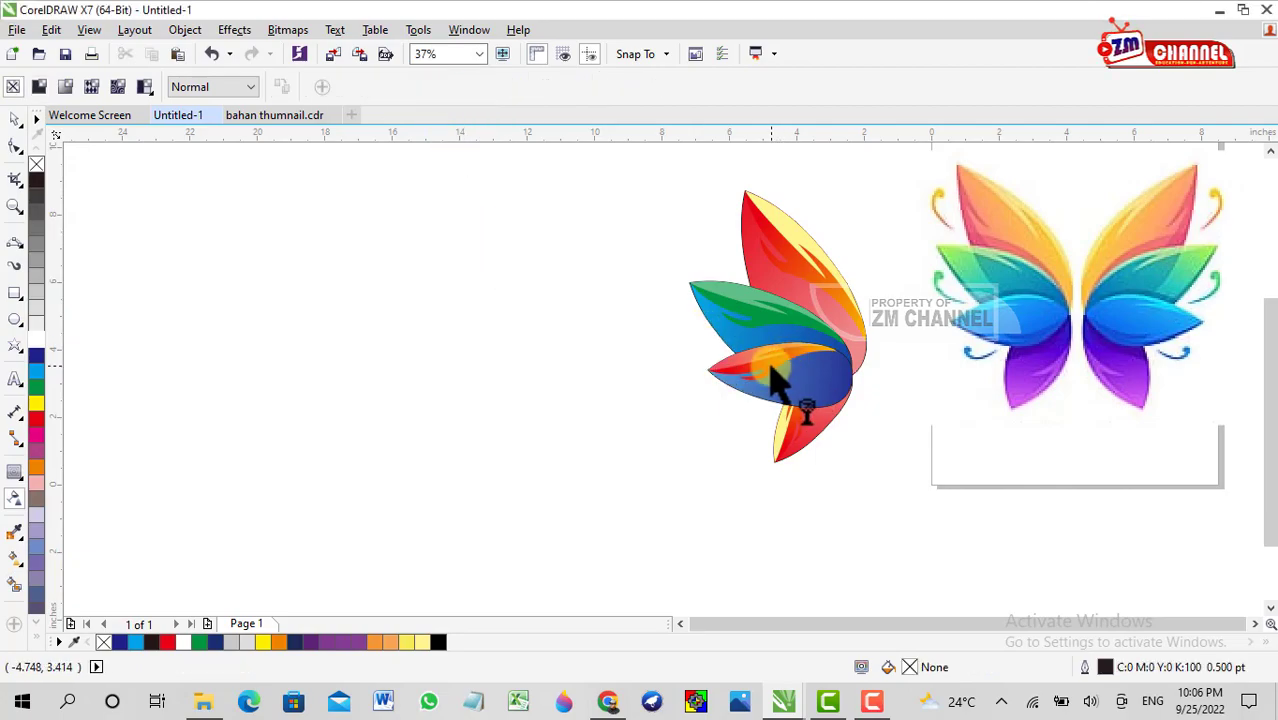
click(778, 380)
click(14, 497)
click(40, 86)
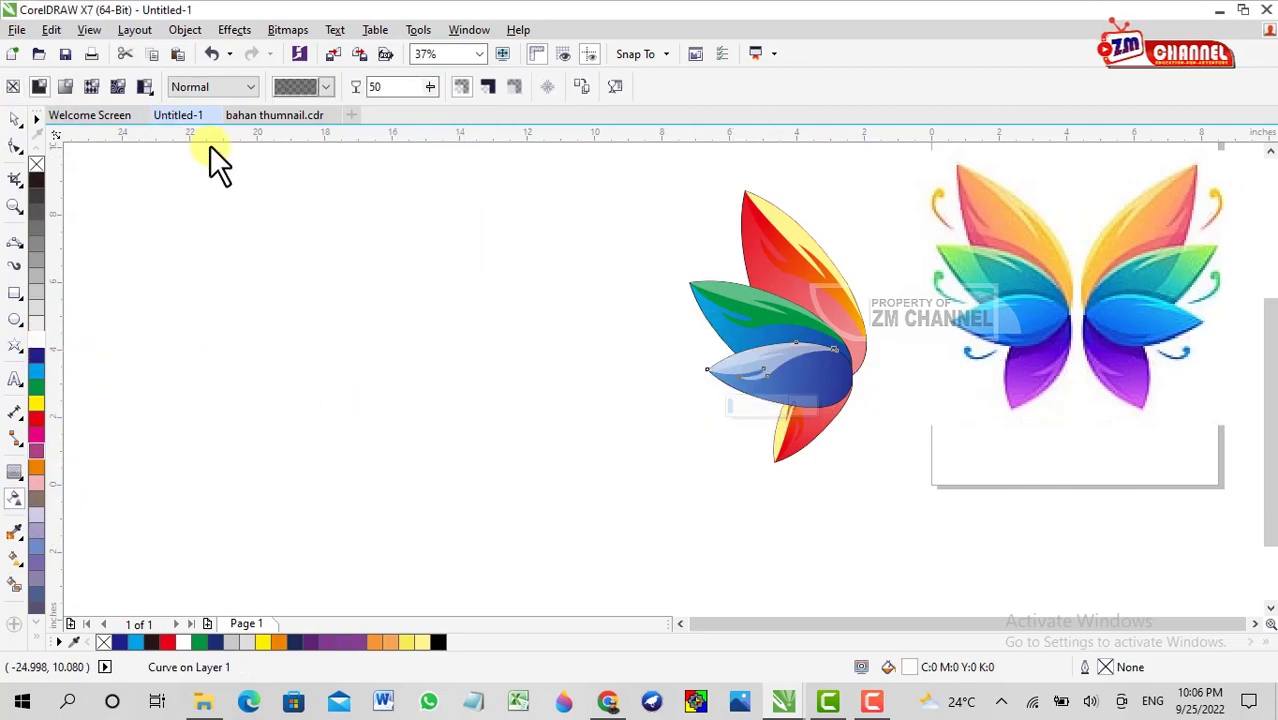
Recolour the lowest petal's base purple and fill its highlights white with a uniform transparency of 66
key(space)
click(830, 425)
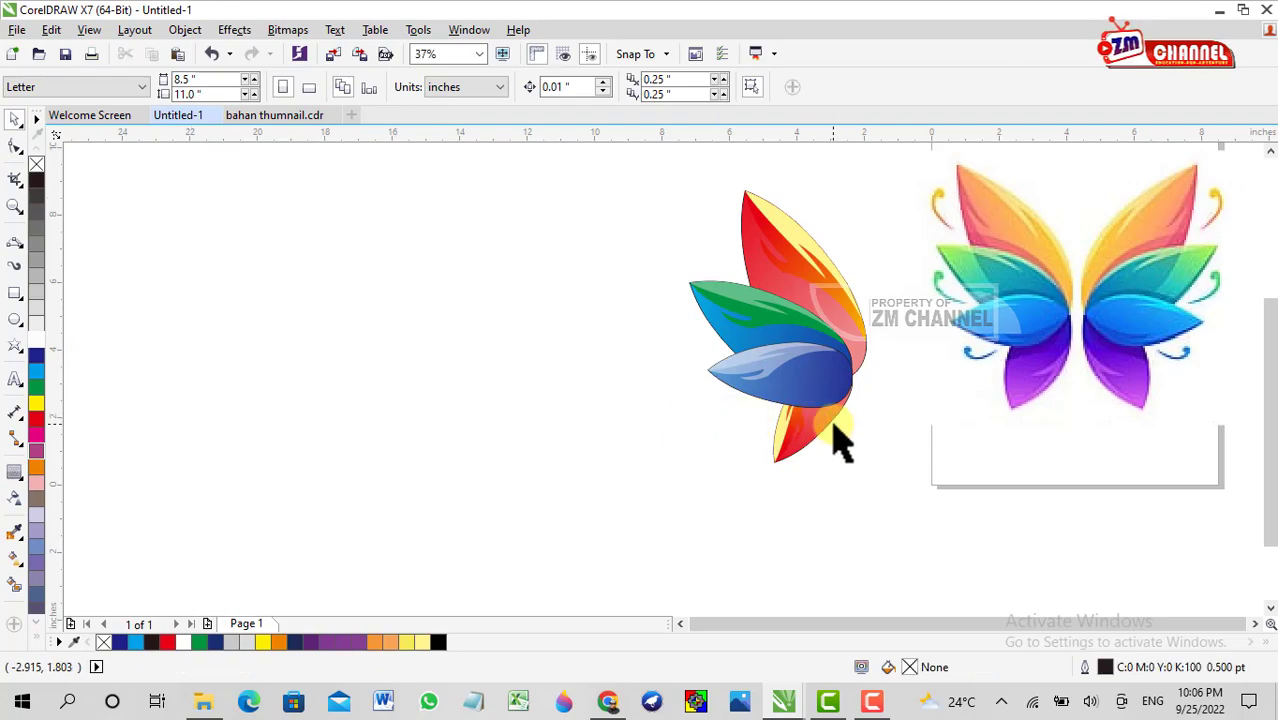
click(440, 578)
click(772, 440)
click(38, 450)
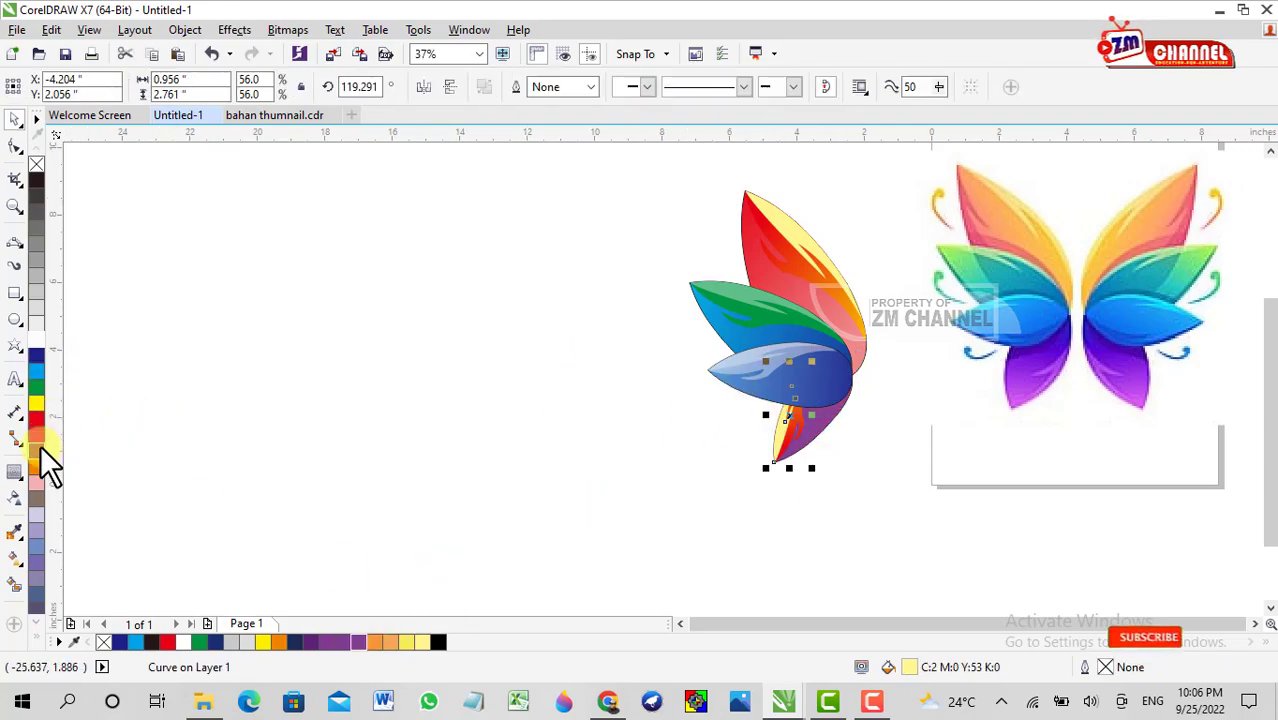
click(14, 497)
click(40, 86)
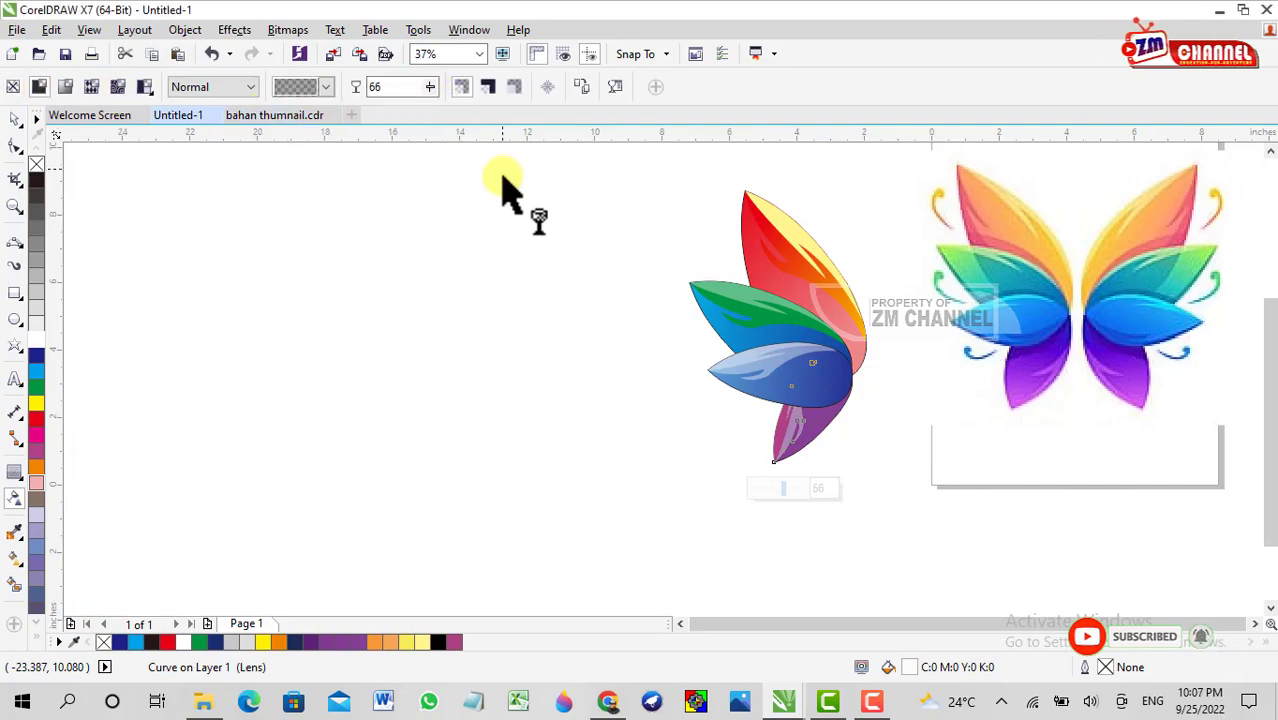
Apply uniform transparency to the top petal's outer highlight so it blends with the red petal
click(807, 251)
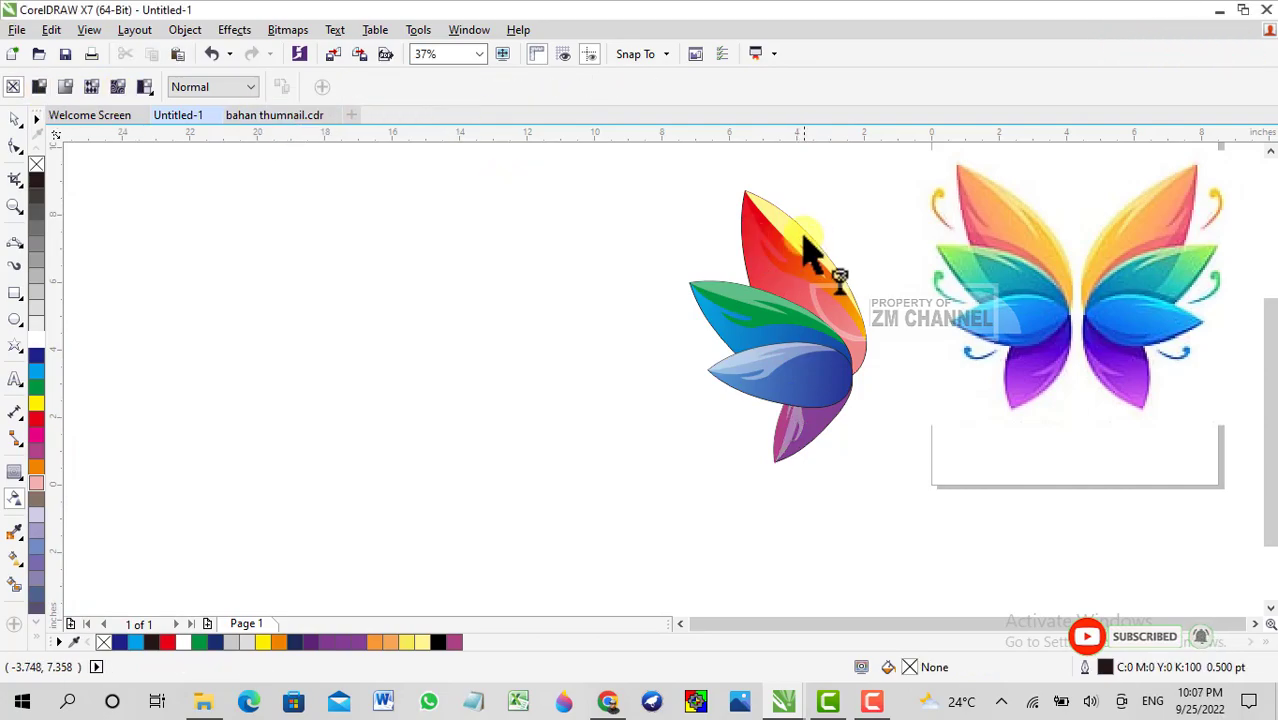
click(40, 86)
key(space)
Select all the petals and remove their outlines
scroll(479, 295, down, 2)
click(648, 360)
scroll(648, 360, up, 2)
click(781, 86)
Select the blue and purple petals and shift them slightly so their bases line up with the petals above
click(531, 408)
drag(485, 297, 706, 436)
scroll(636, 333, up, 2)
drag(636, 333, 662, 330)
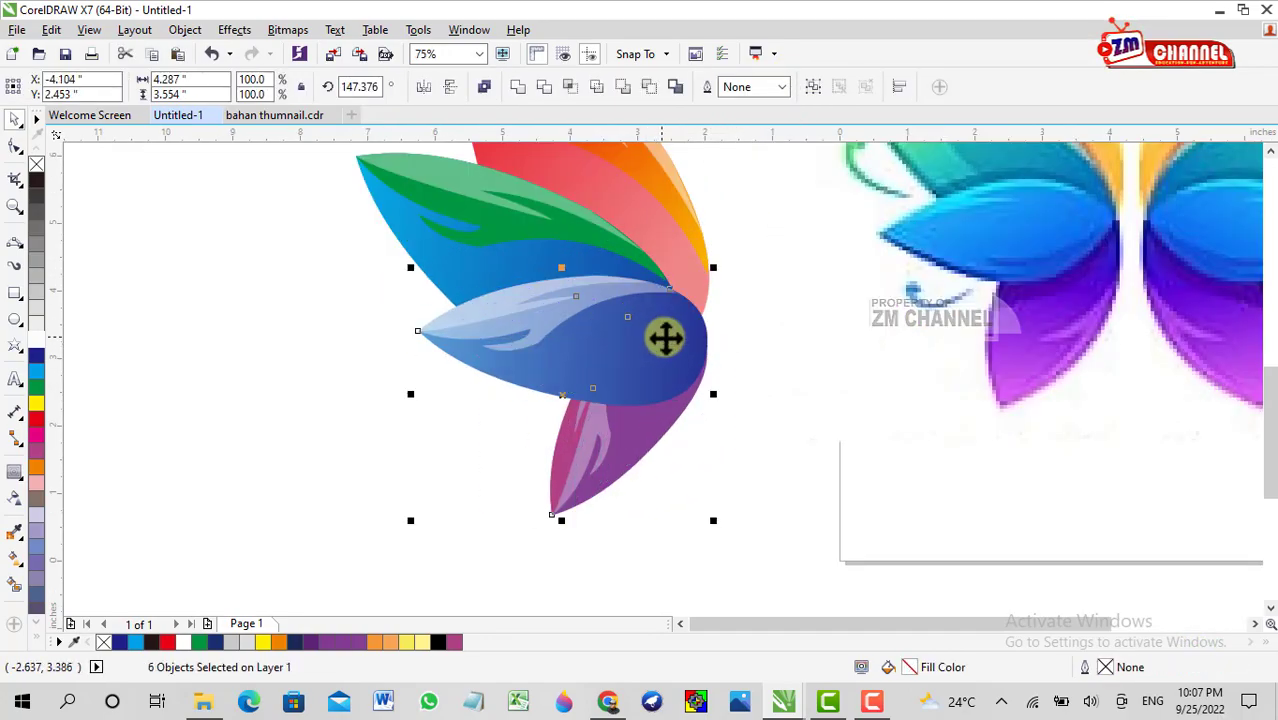
scroll(662, 330, up, 2)
scroll(679, 308, down, 2)
scroll(650, 285, up, 2)
click(432, 298)
drag(428, 385, 490, 372)
scroll(642, 399, down, 8)
key(Escape)
scroll(602, 333, up, 4)
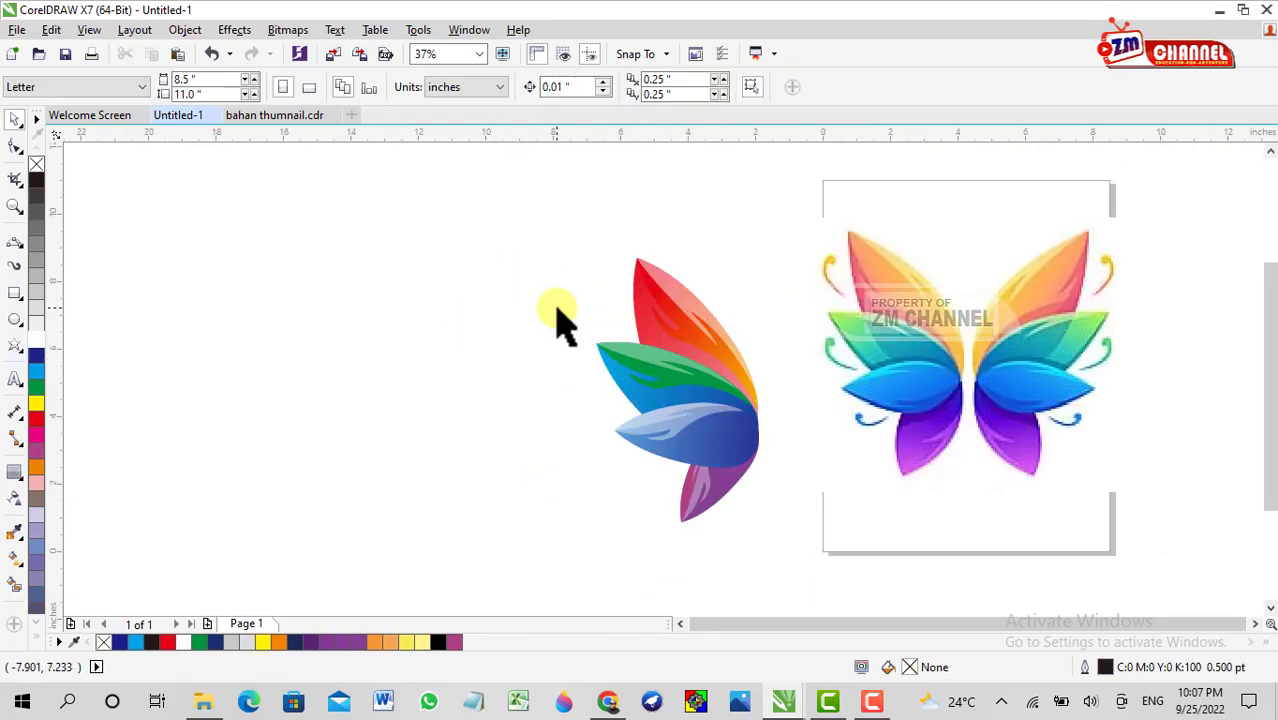
Draw a small circle with a curved, pointed tail running down from it, beside the red petal
scroll(652, 330, up, 2)
click(14, 319)
mouse_move(530, 282)
mouse_down()
mouse_move(505, 297)
mouse_move(499, 434)
mouse_move(542, 456)
mouse_up()
scroll(513, 273, up, 2)
key(ctrl+z)
click(14, 243)
click(486, 268)
drag(490, 342, 491, 285)
Weld the circle and tail into a single curl and move it closer to the red petal's tip
click(14, 119)
shift+click(505, 290)
click(516, 86)
scroll(485, 277, down, 2)
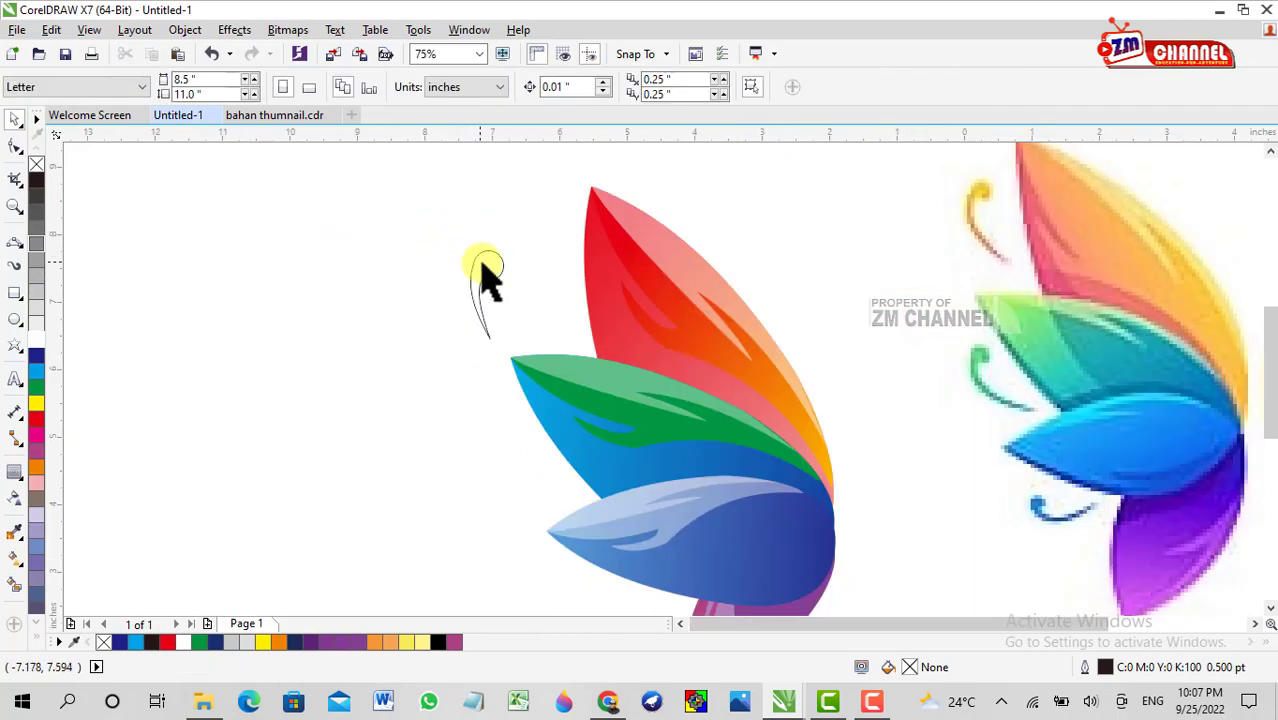
drag(495, 242, 530, 258)
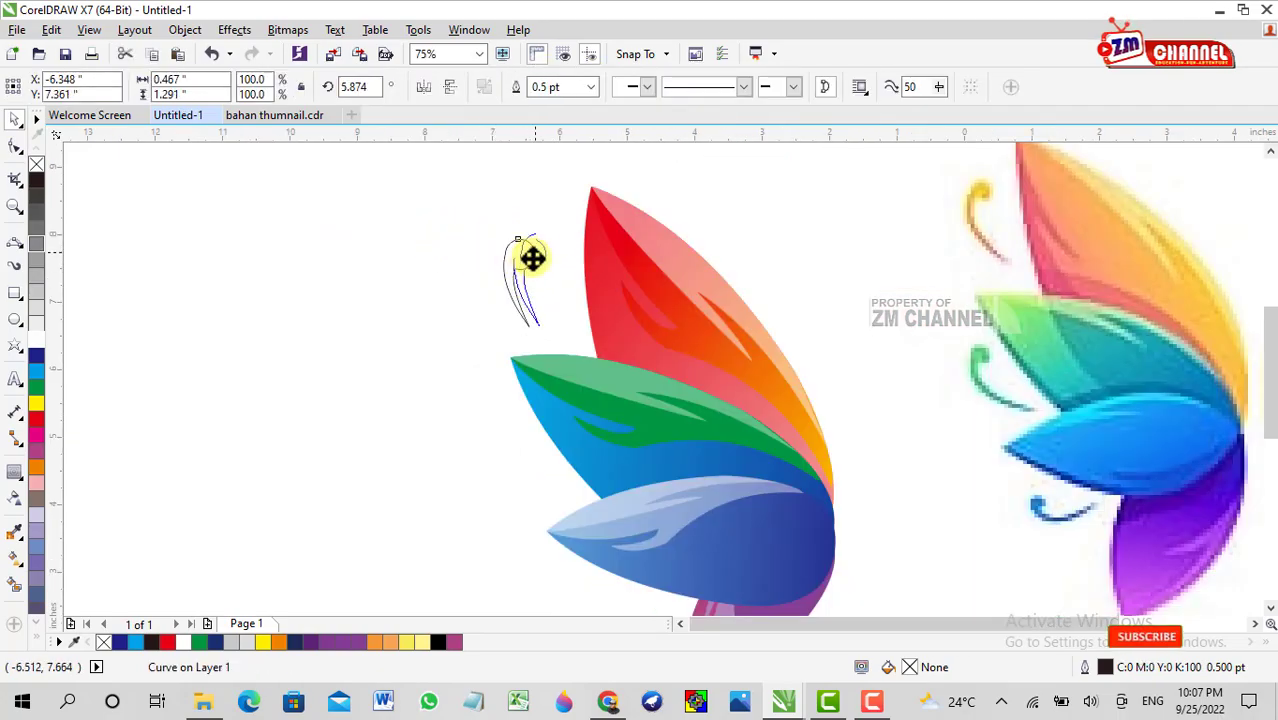
Give the curl a linear fountain fill from green to yellow and remove its outline
click(36, 375)
click(14, 557)
click(65, 86)
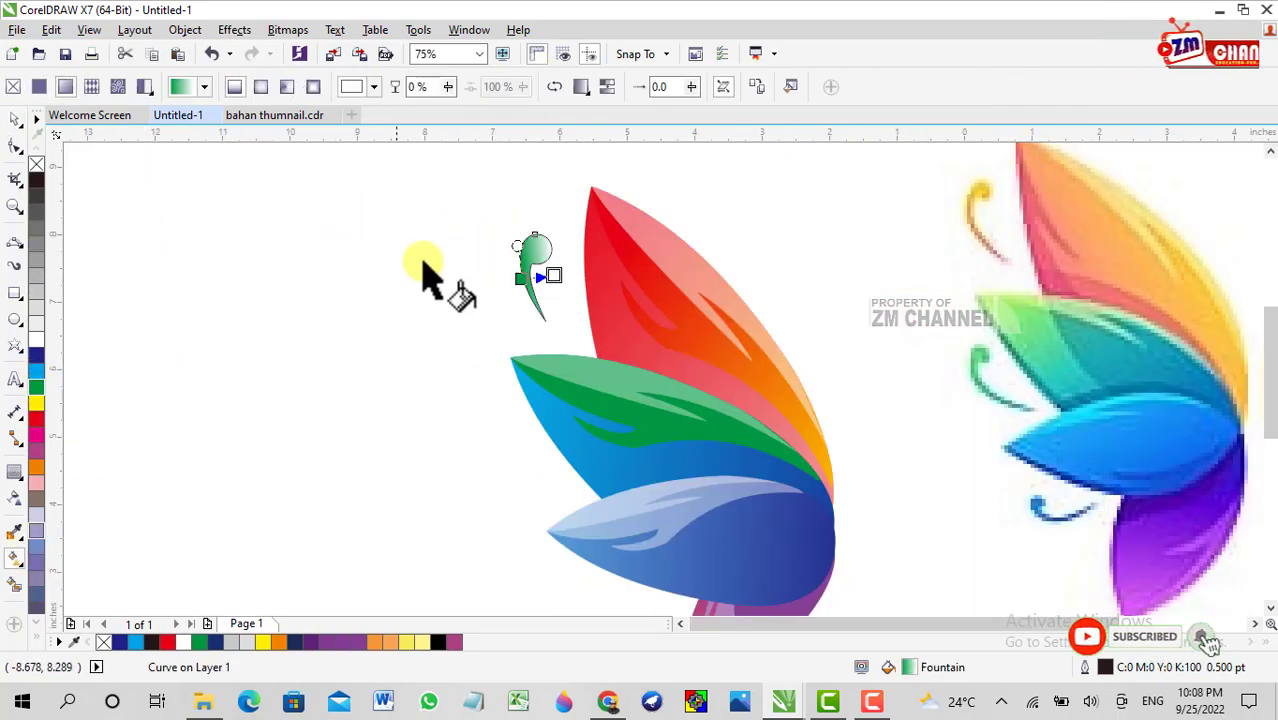
click(555, 277)
click(533, 298)
click(593, 422)
drag(559, 277, 530, 290)
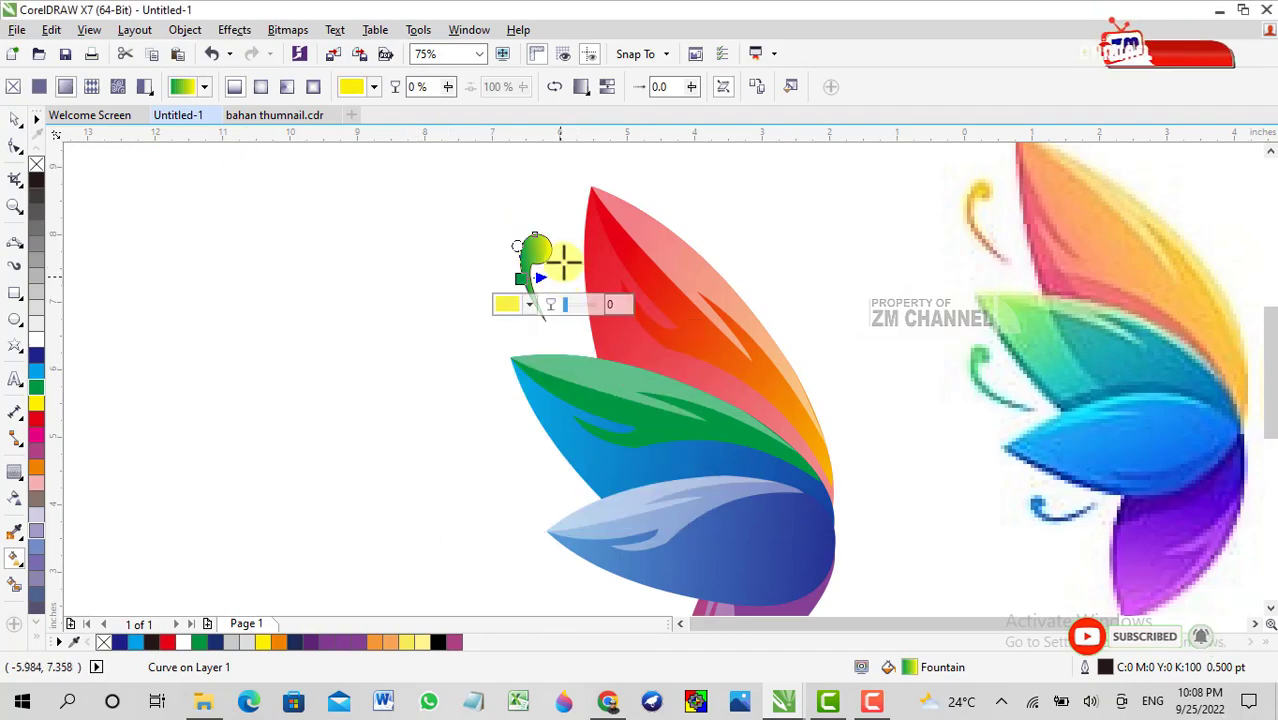
click(15, 119)
click(563, 87)
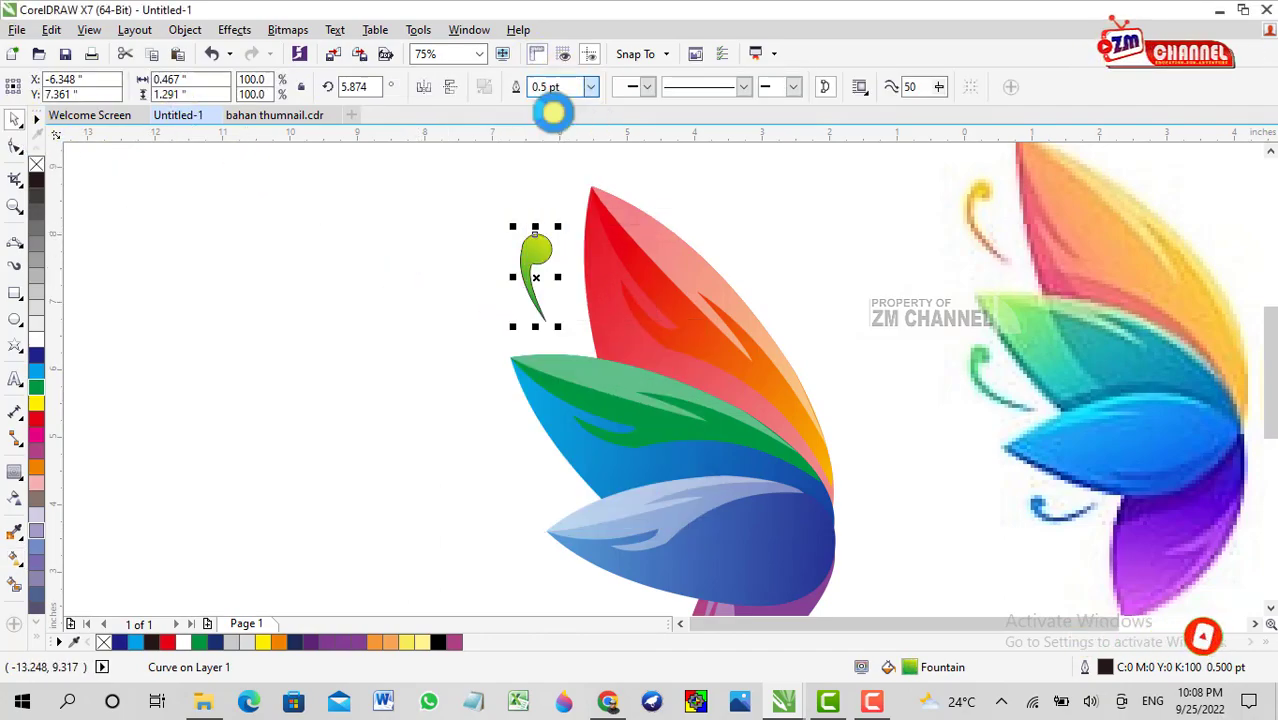
Place a copy of the curl beside the green petal's tip and rotate it to about 16.3°
scroll(540, 190, down, 3)
scroll(540, 197, up, 1)
click(543, 265)
scroll(542, 268, up, 1)
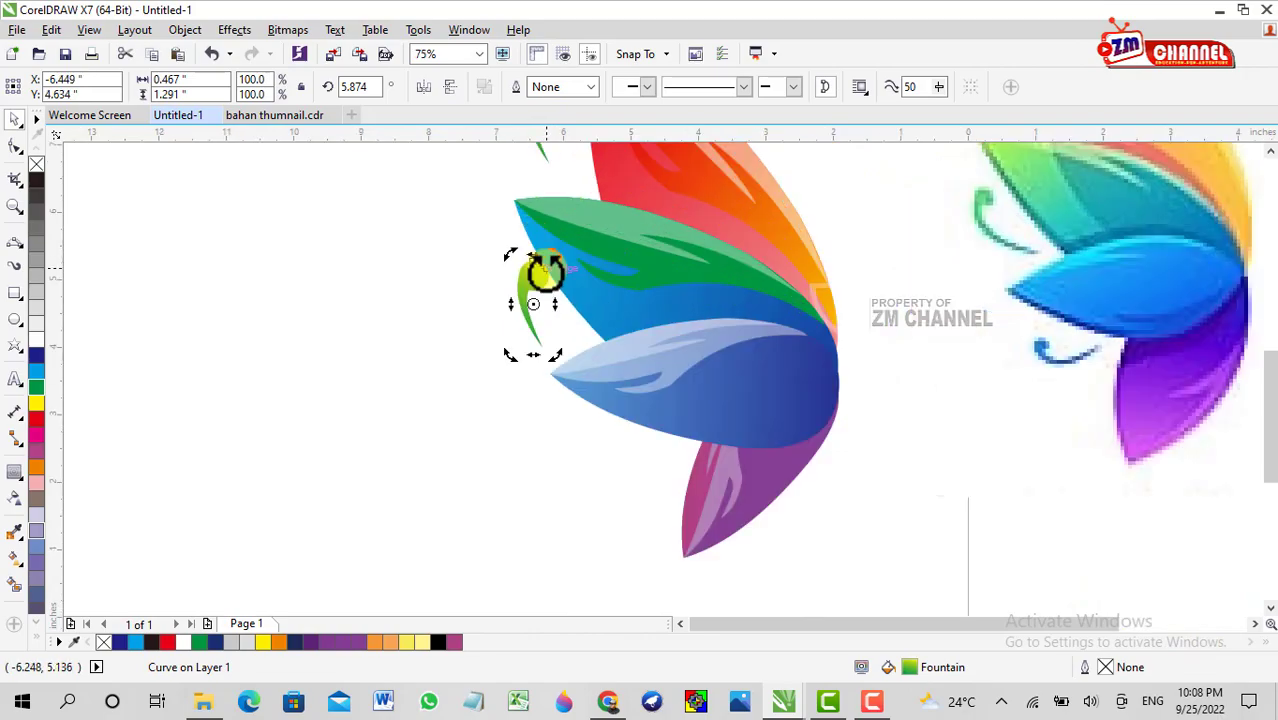
scroll(542, 250, down, 2)
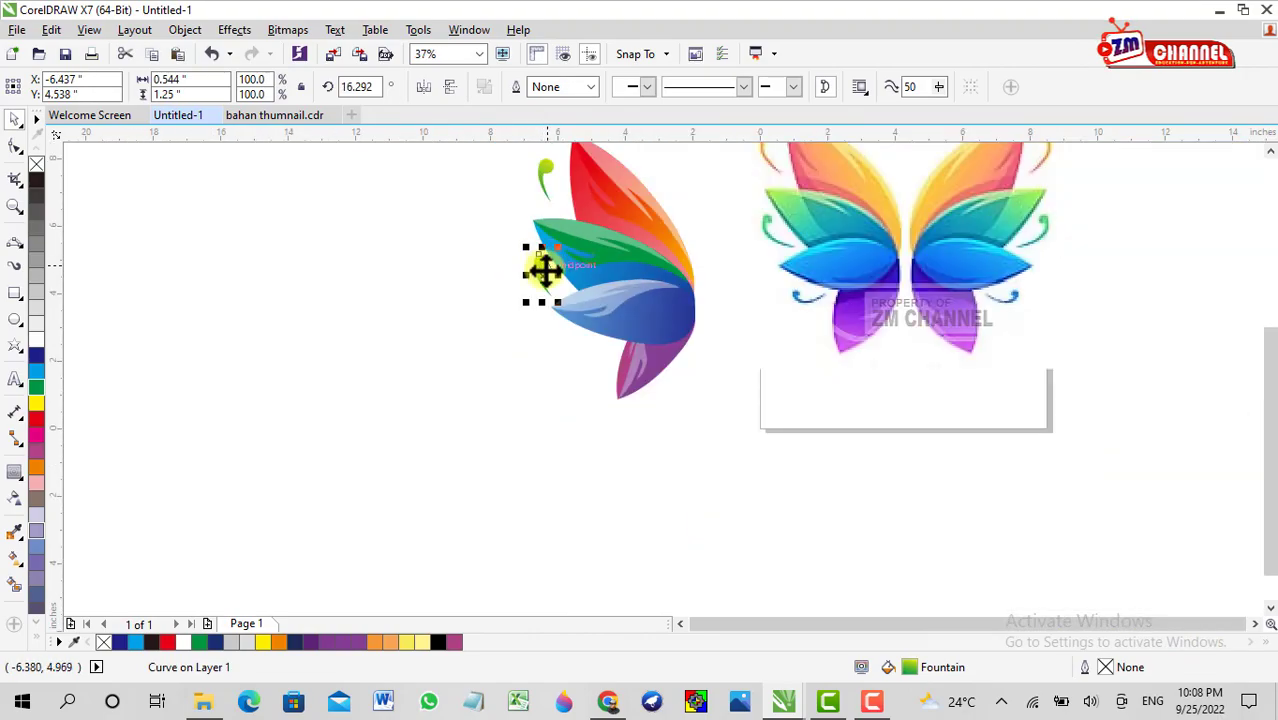
Add a smaller curl copy below the blue petal's tip, rotated to about 58.5°, and fill it purple
scroll(542, 265, up, 1)
drag(590, 404, 608, 419)
scroll(608, 419, up, 1)
scroll(608, 419, down, 2)
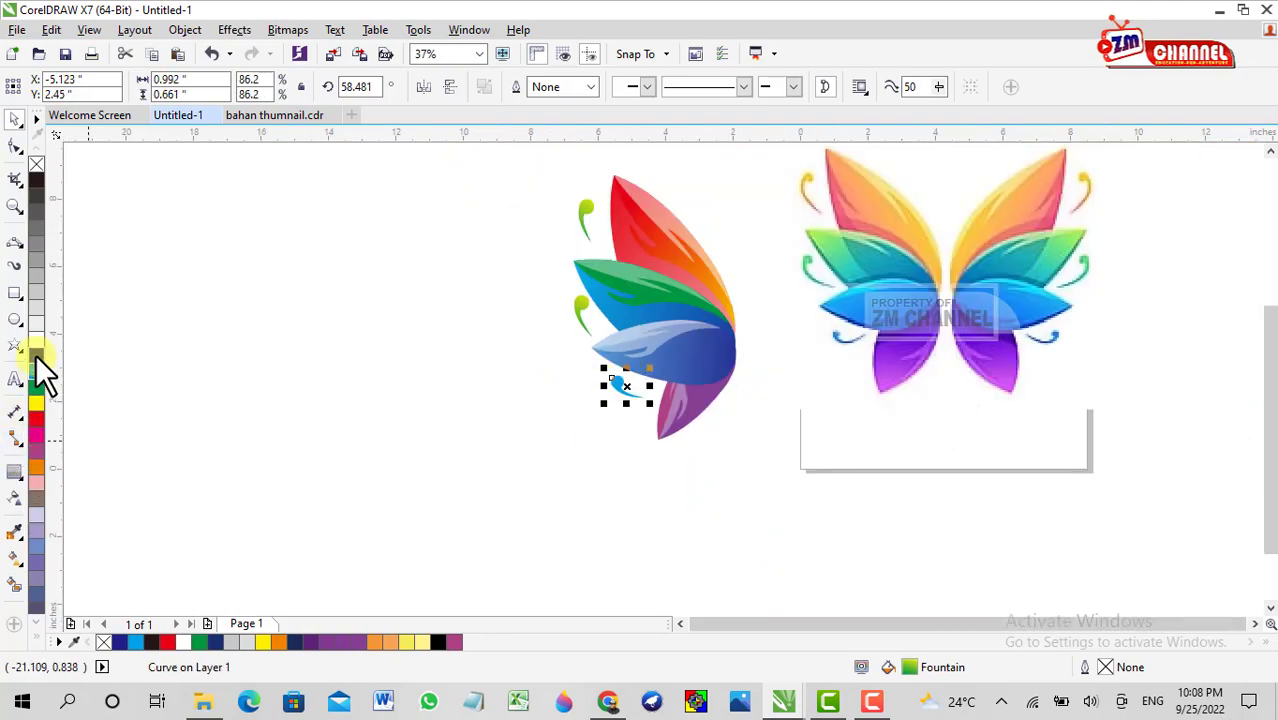
scroll(508, 357, down, 1)
scroll(585, 380, up, 1)
scroll(540, 378, down, 1)
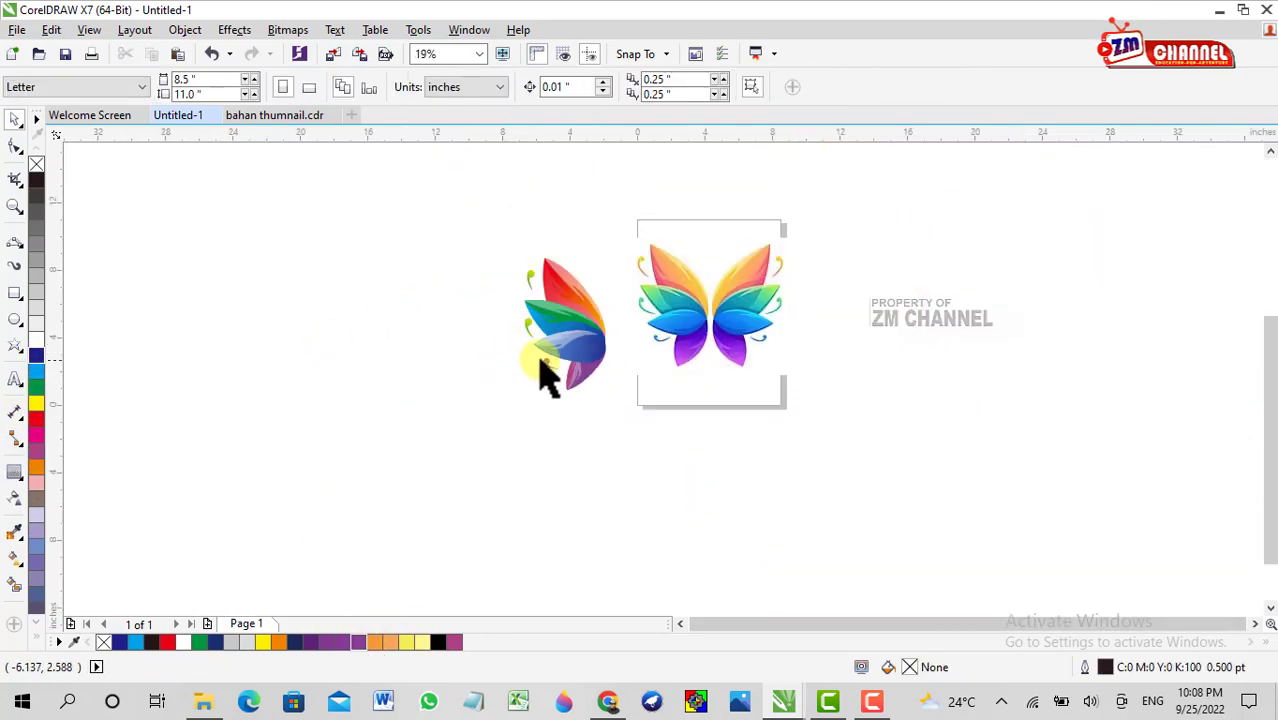
Select the whole left wing with its curls and create a horizontally mirrored copy as the right wing
drag(371, 214, 605, 425)
drag(570, 322, 420, 291)
ctrl+drag(447, 365, 507, 294)
click(262, 290)
click(471, 214)
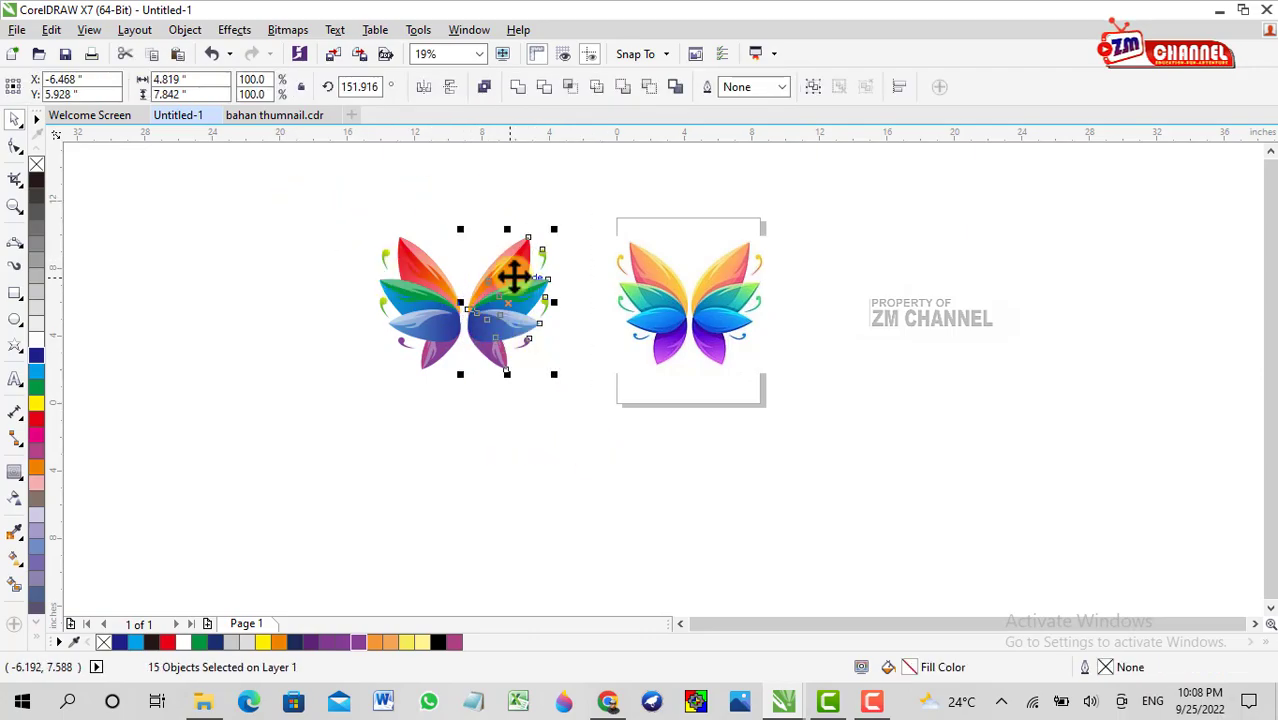
Adjust the right wing's position against the left wing and shift the whole butterfly slightly
scroll(513, 274, up, 2)
drag(499, 290, 472, 336)
click(280, 243)
scroll(280, 243, down, 2)
key(ctrl+a)
scroll(516, 300, up, 2)
drag(516, 300, 539, 306)
scroll(539, 306, down, 2)
key(Escape)
Add the artistic text "Design Logo" in Arial 24 pt beside the butterfly
click(14, 379)
click(228, 386)
text(Dma)
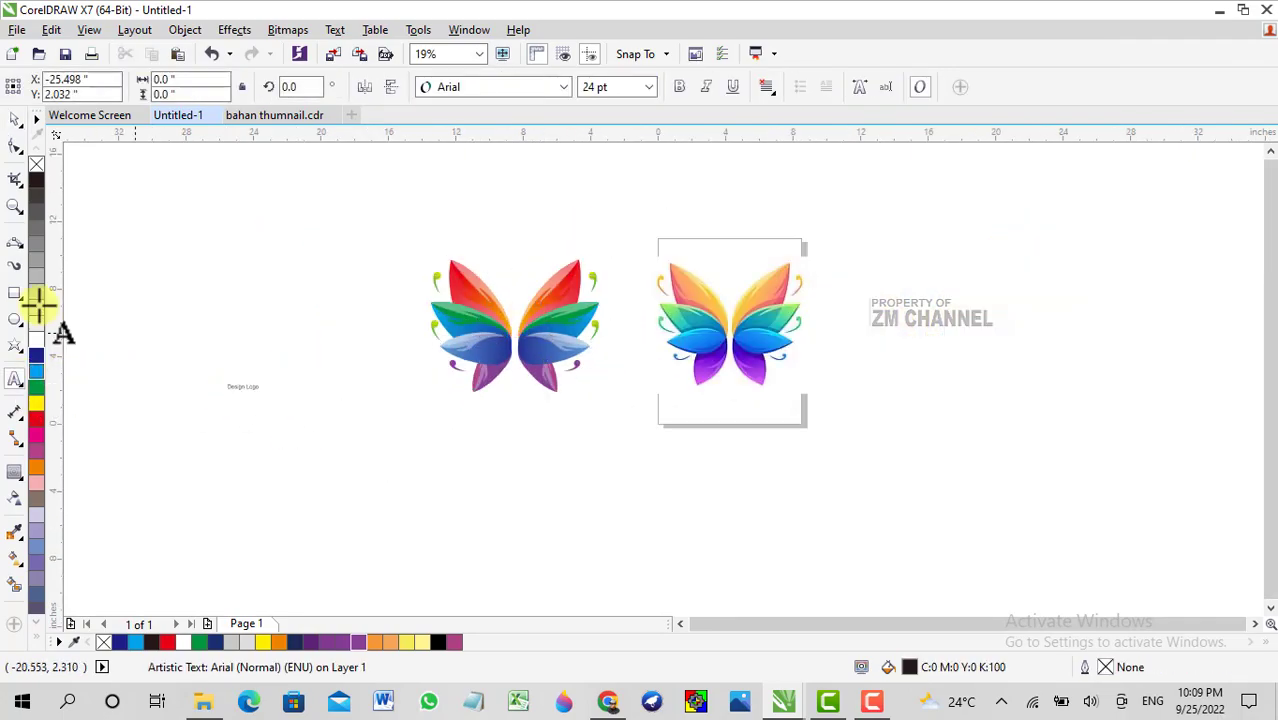
Enlarge the text and centre it beneath the butterfly, with "Logo" in bold and a purple fill of C56 M83 Y0 K0
key(ctrl+space)
drag(310, 401, 532, 414)
click(455, 641)
click(371, 514)
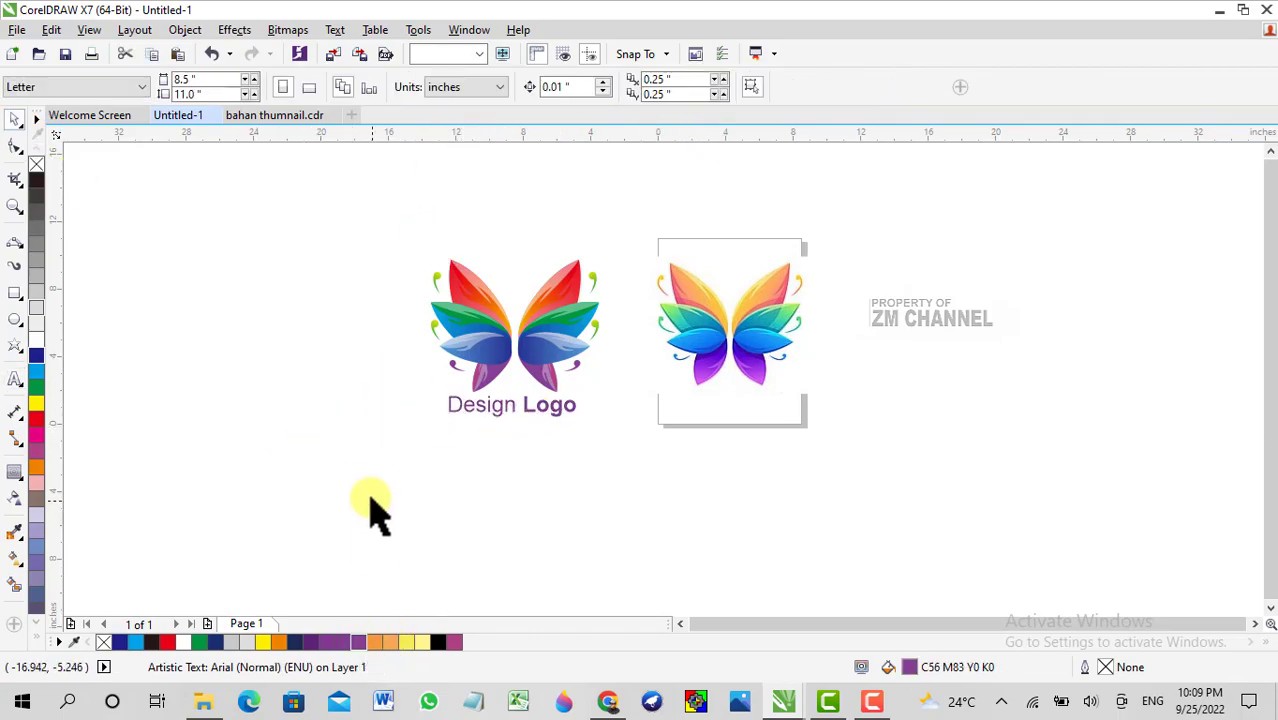
scroll(572, 252, up, 2)
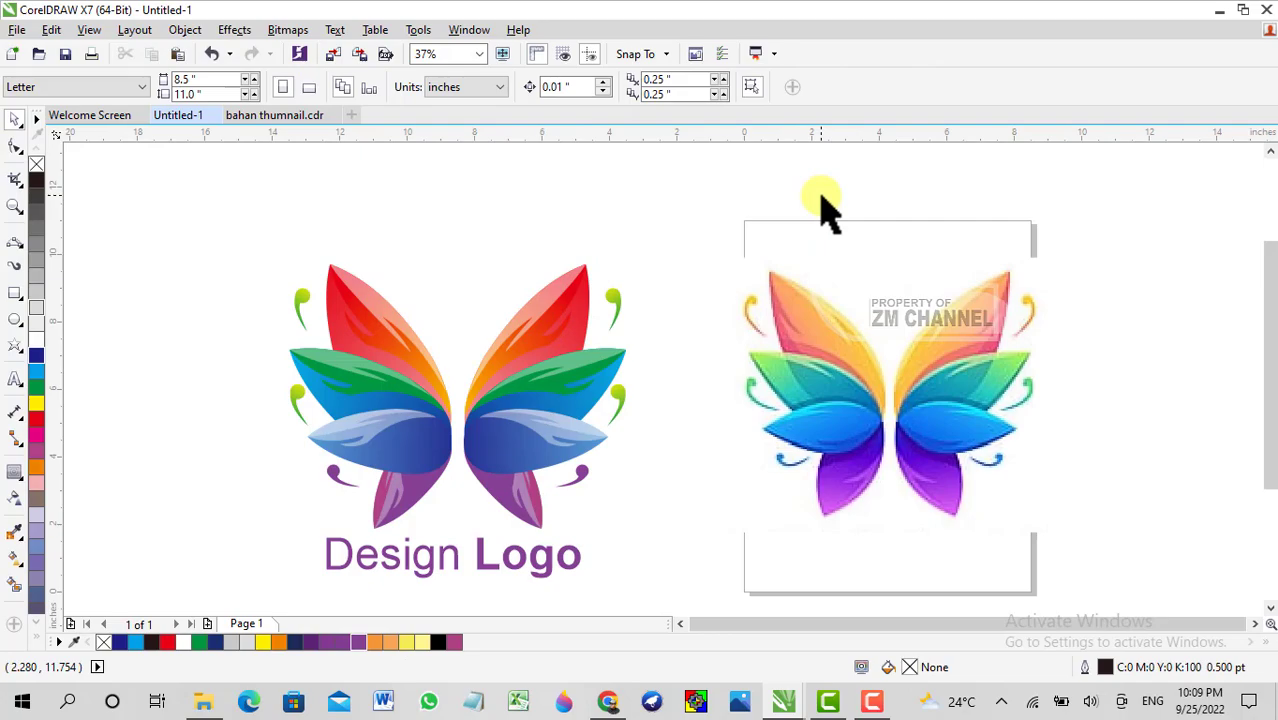